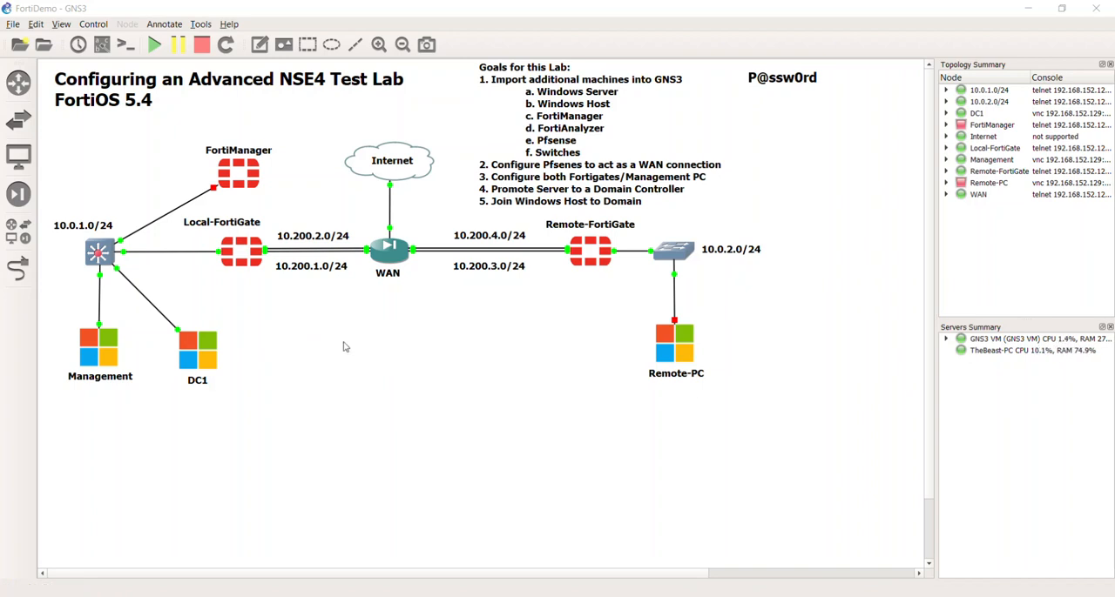
- Open the DC1 server's console from the topology, view its desktop, and close the console
{"action": "left_click", "coordinate": [199, 357]}
{"action": "double_click", "coordinate": [199, 357]}
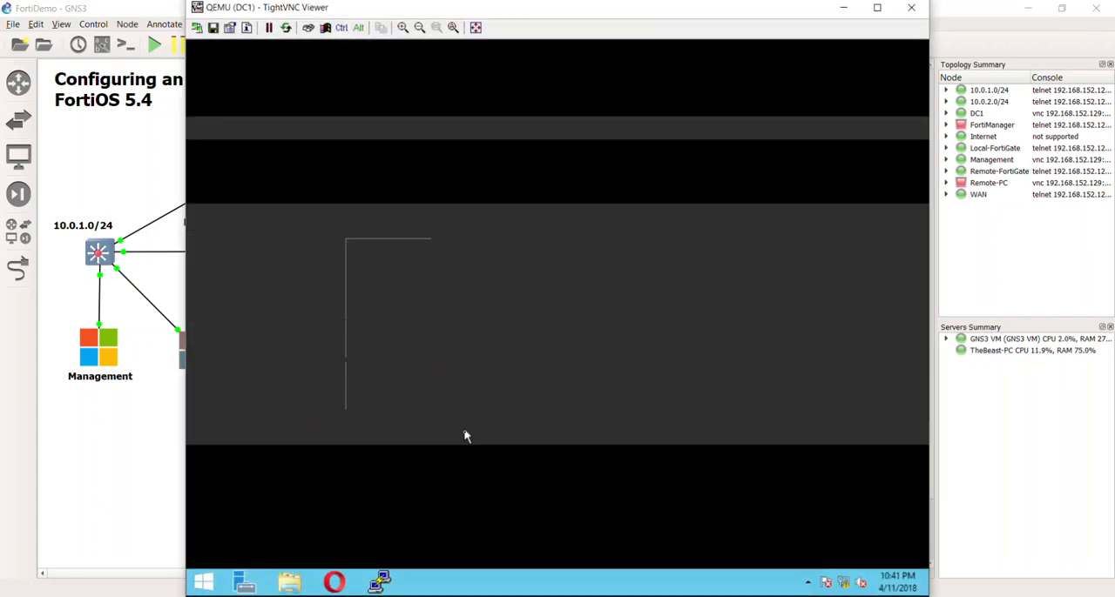
{"action": "mouse_move", "coordinate": [501, 572]}
{"action": "left_mouse_down"}
{"action": "mouse_move", "coordinate": [541, 85]}
{"action": "mouse_move", "coordinate": [636, 334]}
{"action": "left_mouse_up"}
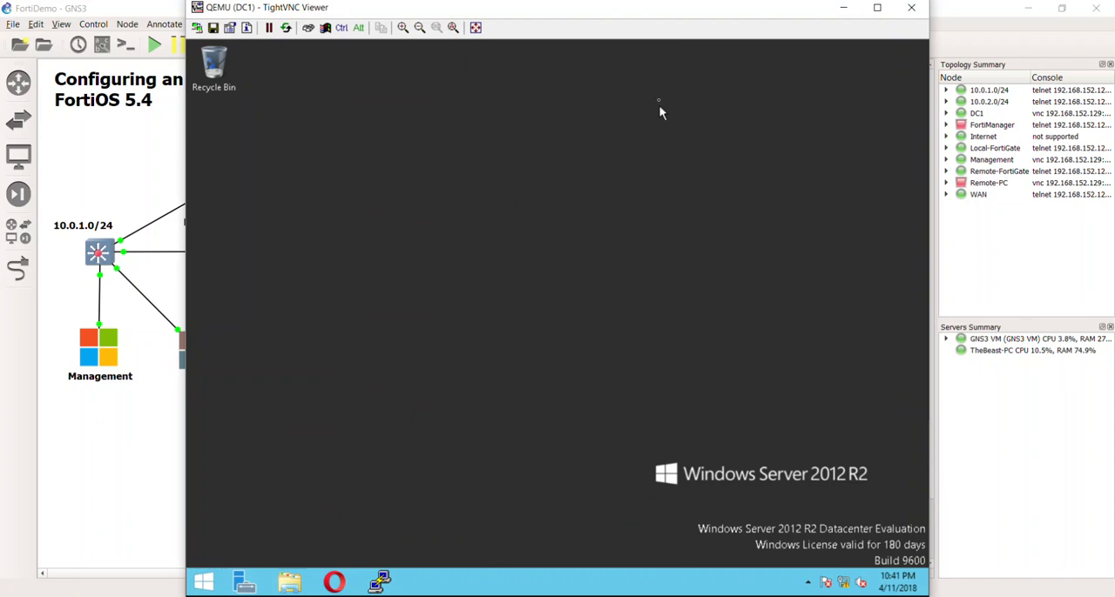
{"action": "left_click_drag", "start_coordinate": [626, 12], "coordinate": [528, 17]}
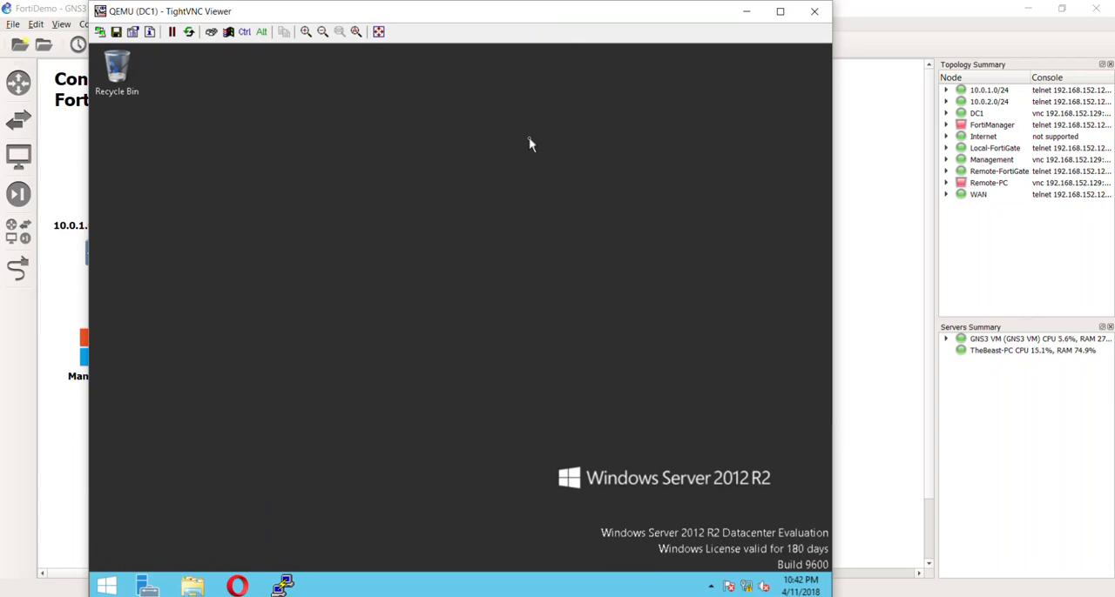
{"action": "mouse_move", "coordinate": [519, 15]}
{"action": "left_mouse_down"}
{"action": "mouse_move", "coordinate": [497, 56]}
{"action": "mouse_move", "coordinate": [507, 64]}
{"action": "mouse_move", "coordinate": [504, 18]}
{"action": "left_mouse_up"}
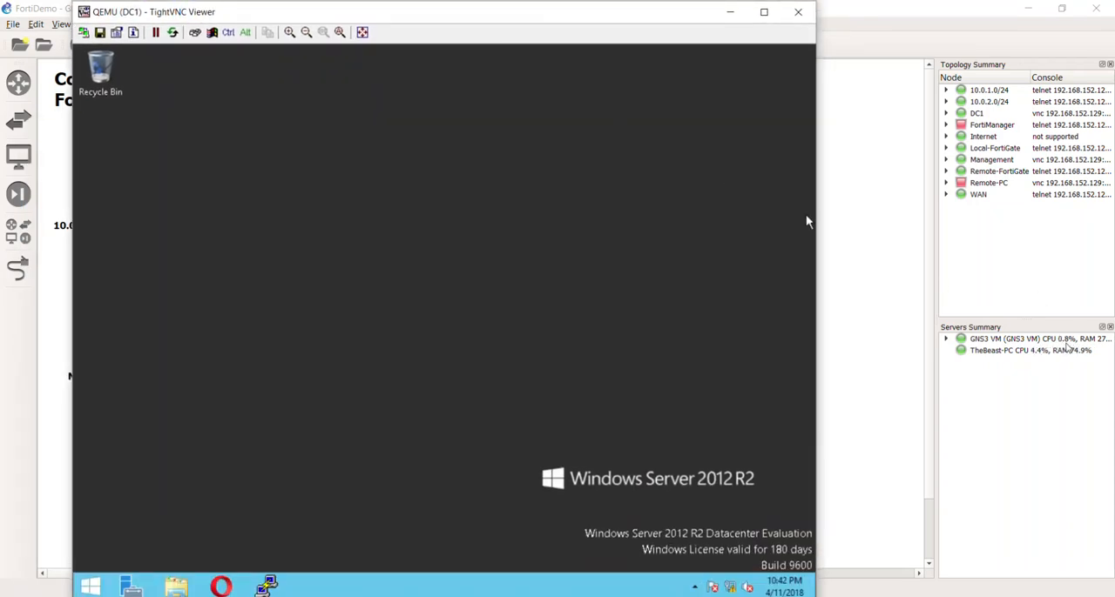
{"action": "left_click_drag", "start_coordinate": [717, 170], "coordinate": [444, 453]}
{"action": "left_click_drag", "start_coordinate": [356, 229], "coordinate": [558, 361]}
{"action": "left_click", "coordinate": [797, 11]}
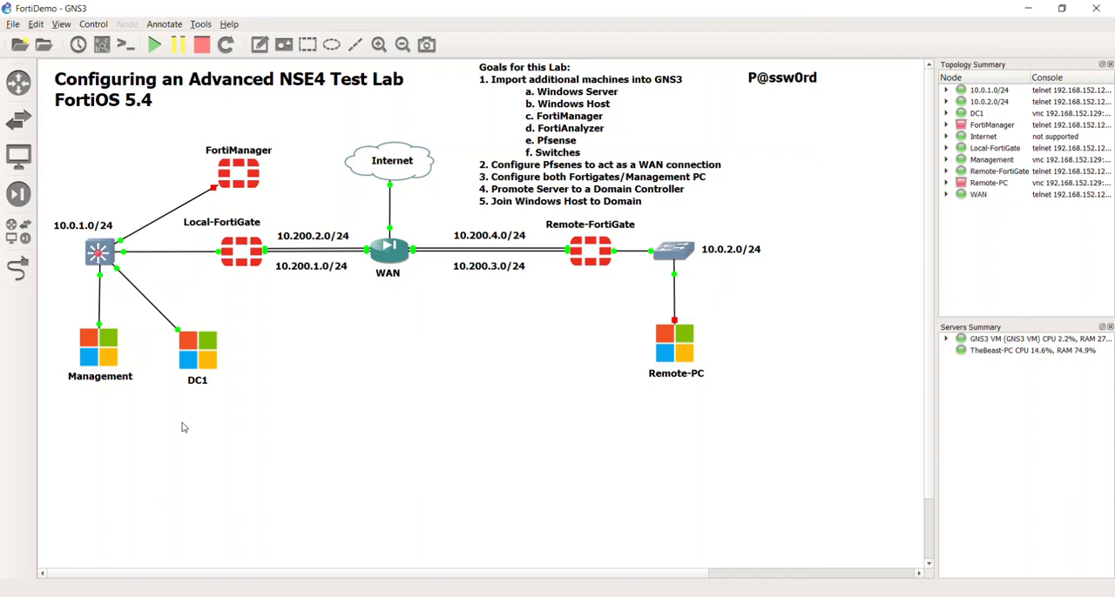
- Shift the Management node slightly toward DC1 in the topology and deselect it
{"action": "left_click", "coordinate": [109, 351]}
{"action": "left_click_drag", "start_coordinate": [107, 348], "coordinate": [111, 353]}
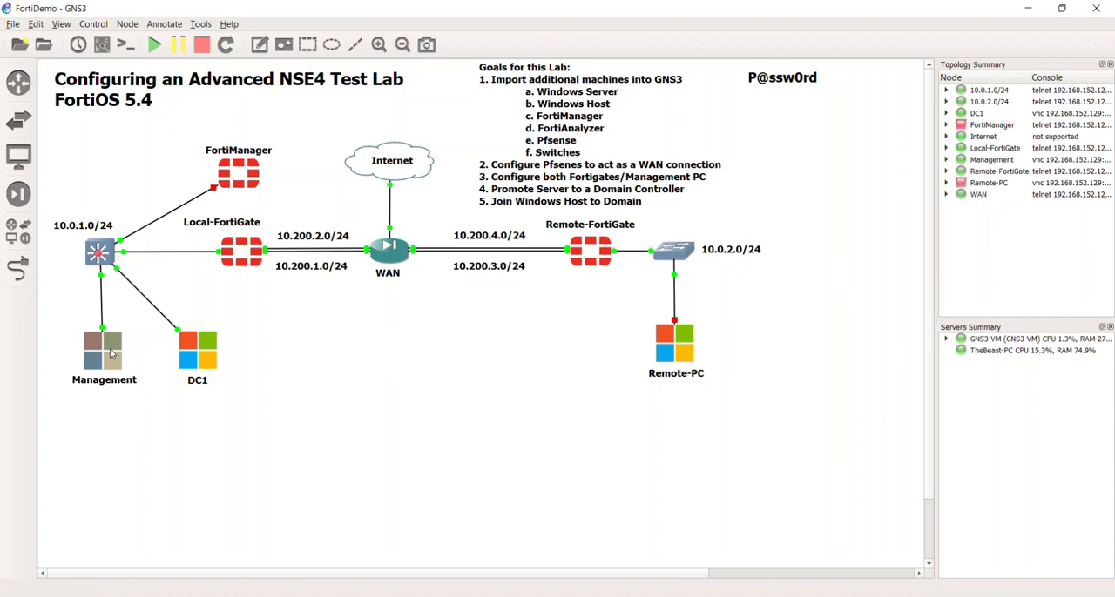
{"action": "left_click_drag", "start_coordinate": [110, 352], "coordinate": [112, 352]}
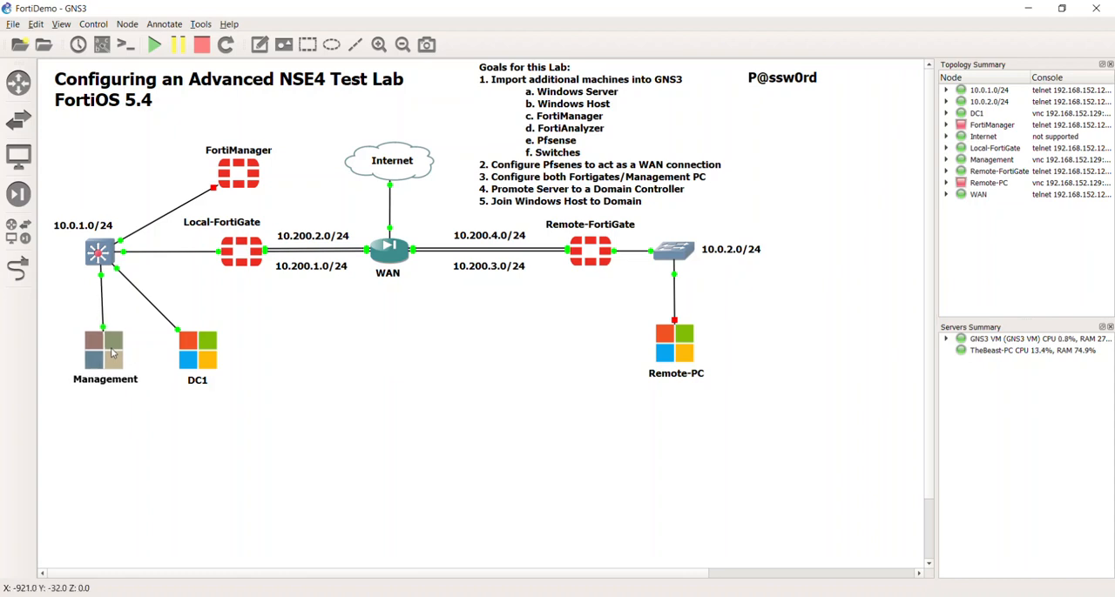
{"action": "left_click", "coordinate": [252, 353]}
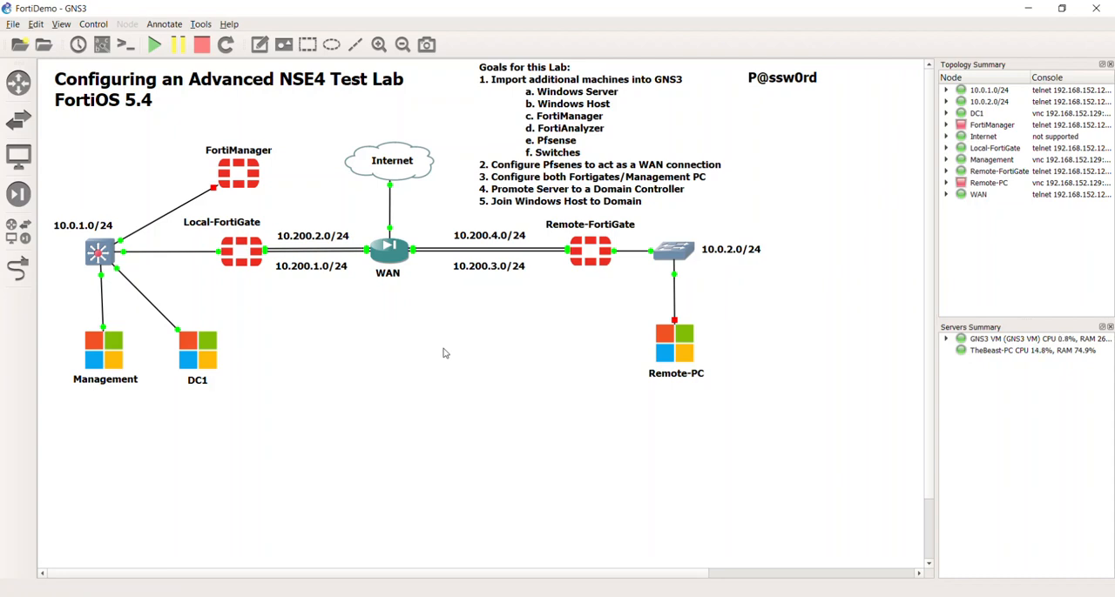
- Open the Management PC's console and launch the Opera browser at the Local-FortiGate login page
{"action": "double_click", "coordinate": [122, 356]}
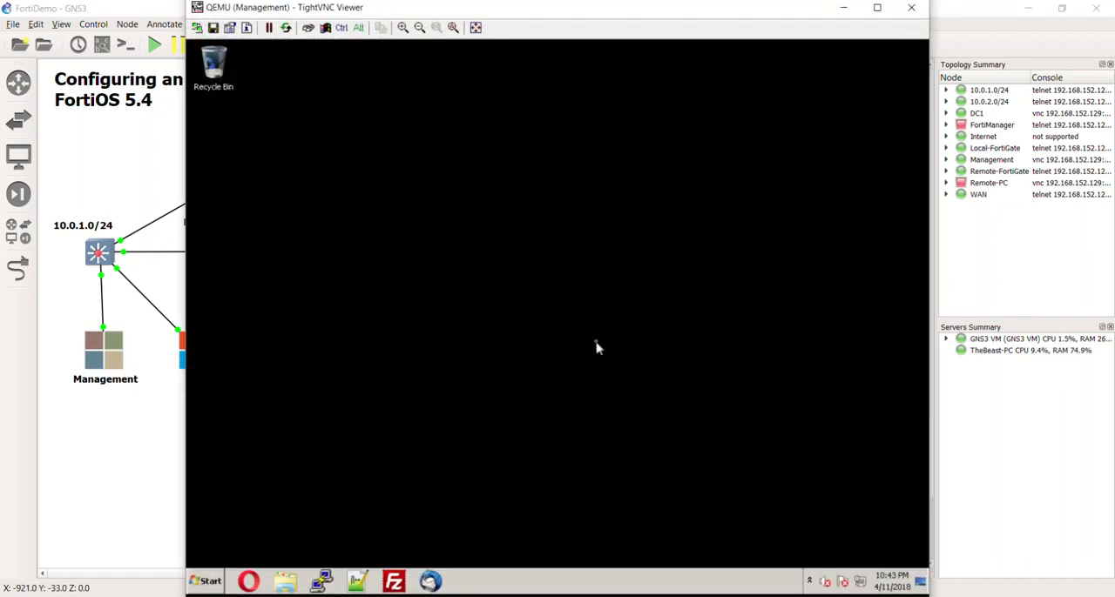
{"action": "left_click_drag", "start_coordinate": [433, 151], "coordinate": [853, 493]}
{"action": "left_click", "coordinate": [249, 582]}
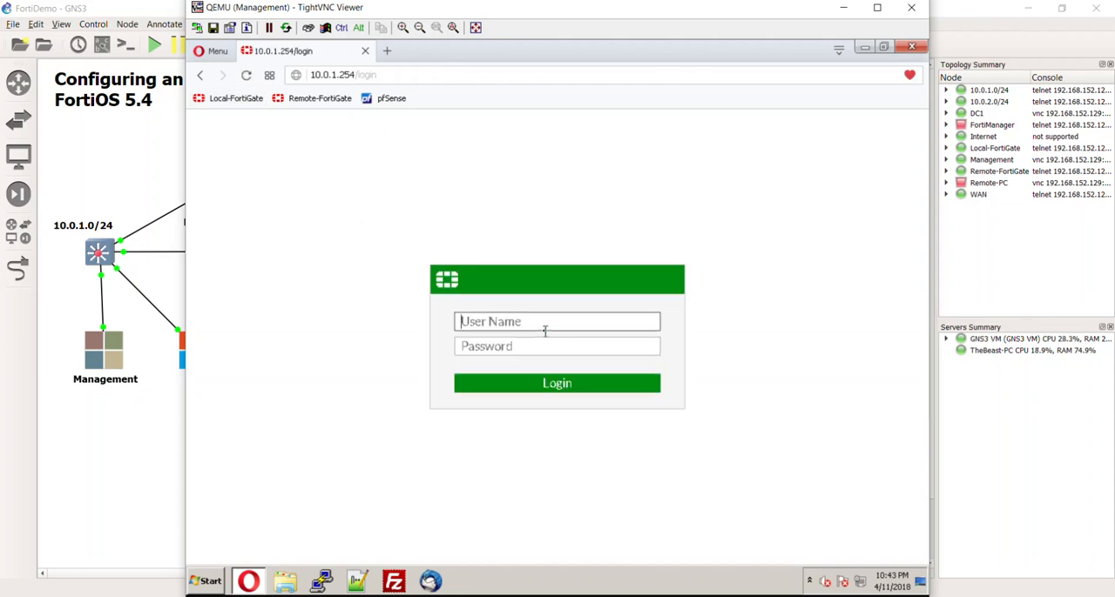
- Log in to the Local-FortiGate as admin and postpone the evaluation license reminder
{"action": "left_click", "coordinate": [532, 327]}
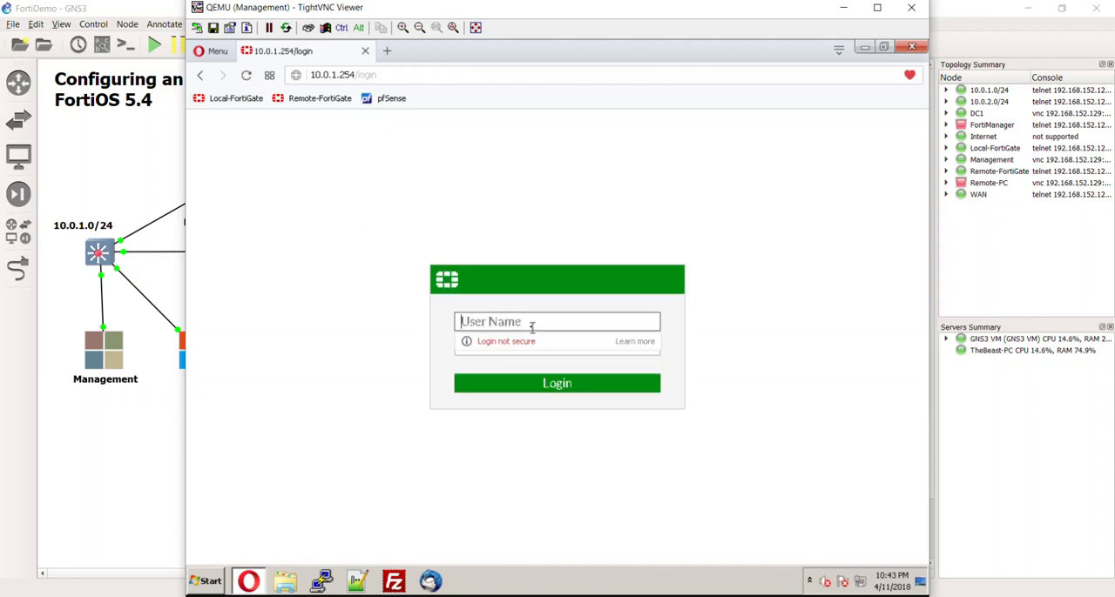
{"action": "type", "text": "admin"}
{"action": "key", "text": "Return"}
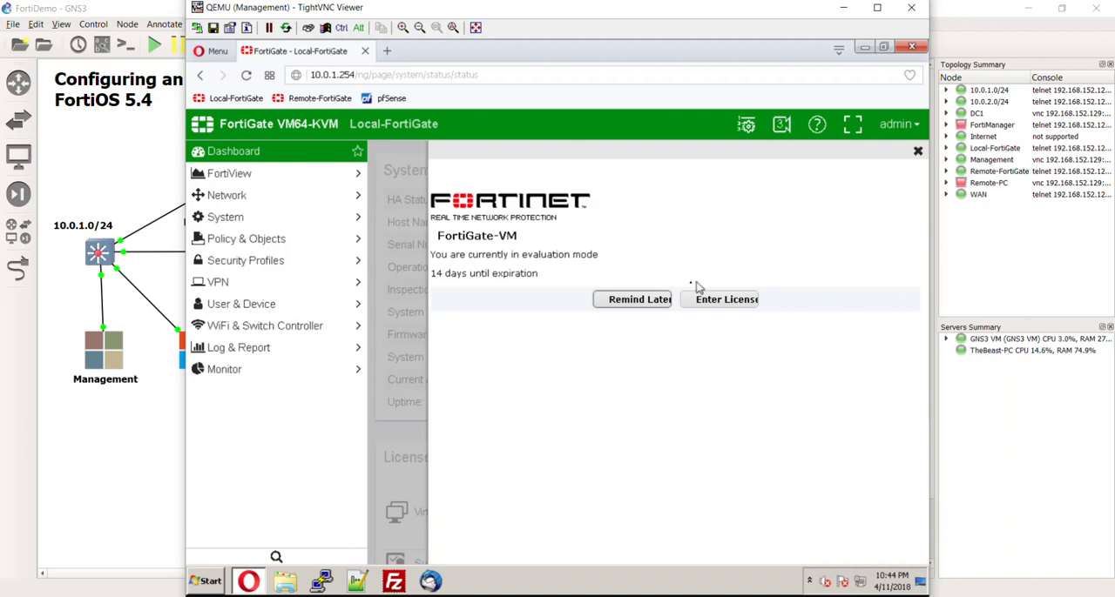
{"action": "left_click", "coordinate": [655, 300]}
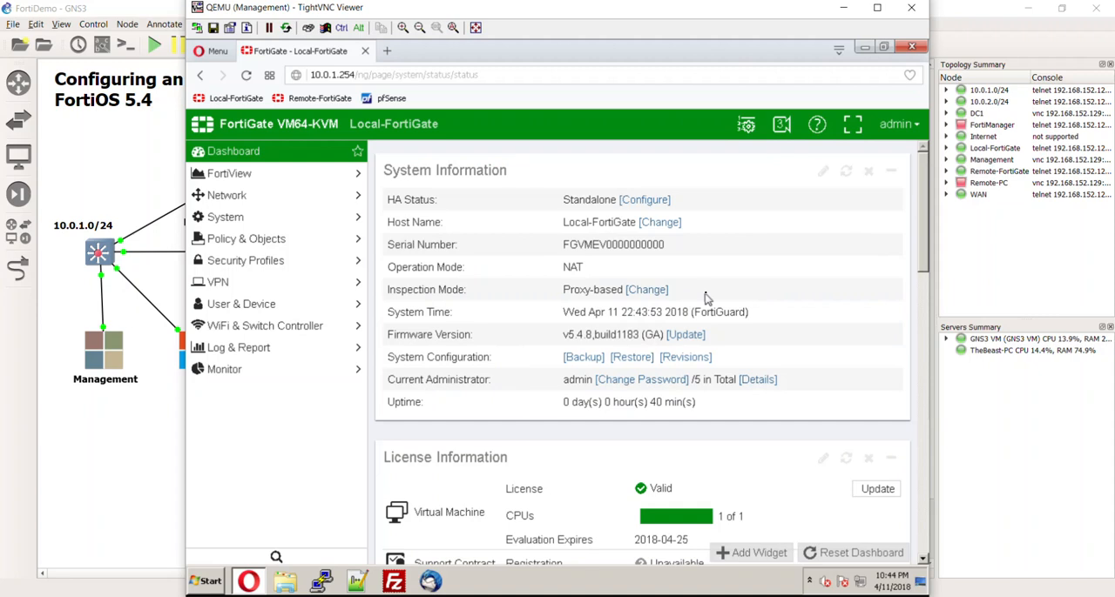
- Look over the FortiGate dashboard, then display the network interfaces and review the physical ports
{"action": "scroll", "coordinate": [488, 418], "scroll_direction": "down", "scroll_amount": 4}
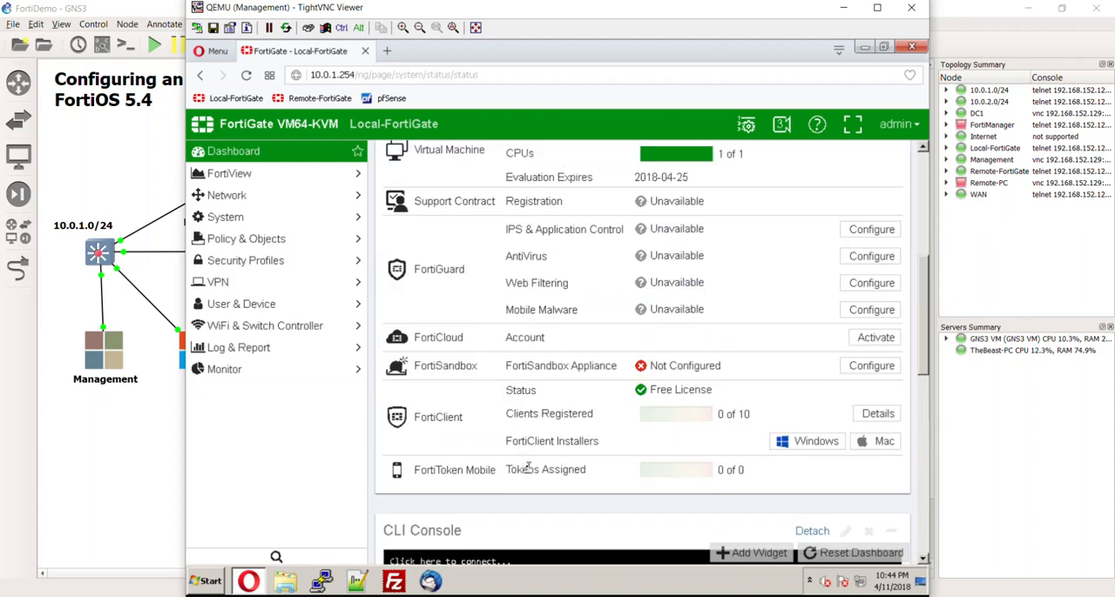
{"action": "scroll", "coordinate": [499, 446], "scroll_direction": "up", "scroll_amount": 4}
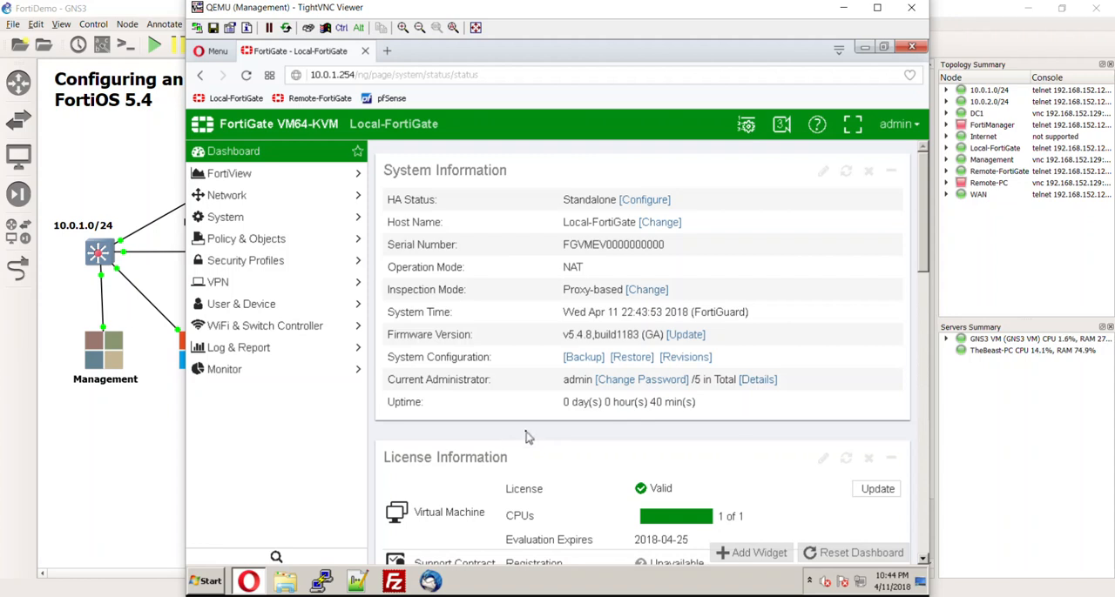
{"action": "left_click", "coordinate": [299, 196]}
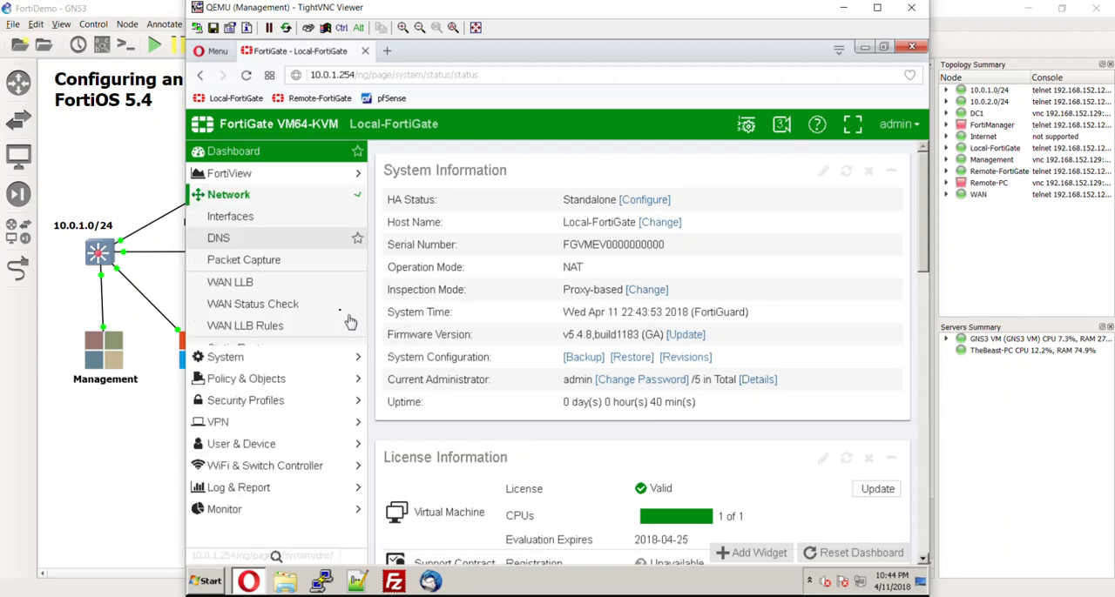
{"action": "left_click", "coordinate": [278, 218]}
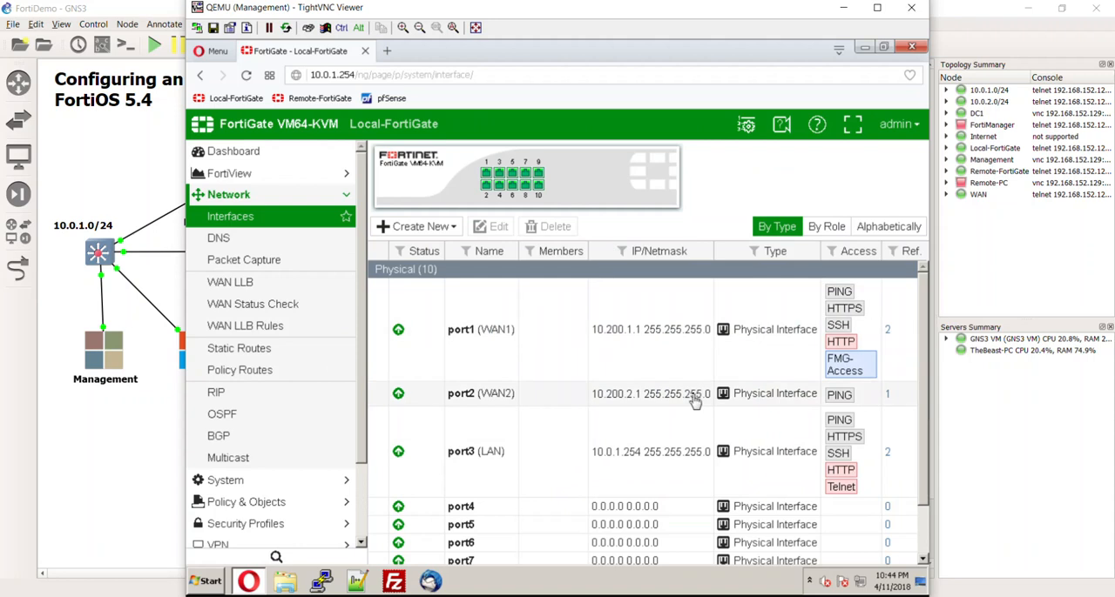
{"action": "scroll", "coordinate": [707, 400], "scroll_direction": "down", "scroll_amount": 1}
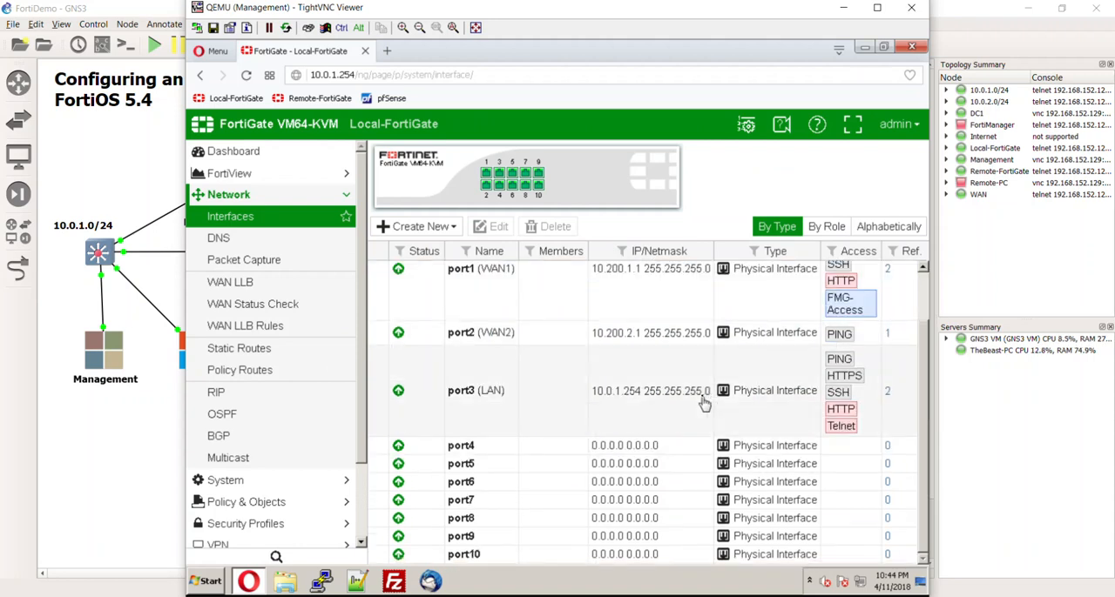
{"action": "scroll", "coordinate": [705, 402], "scroll_direction": "up", "scroll_amount": 1}
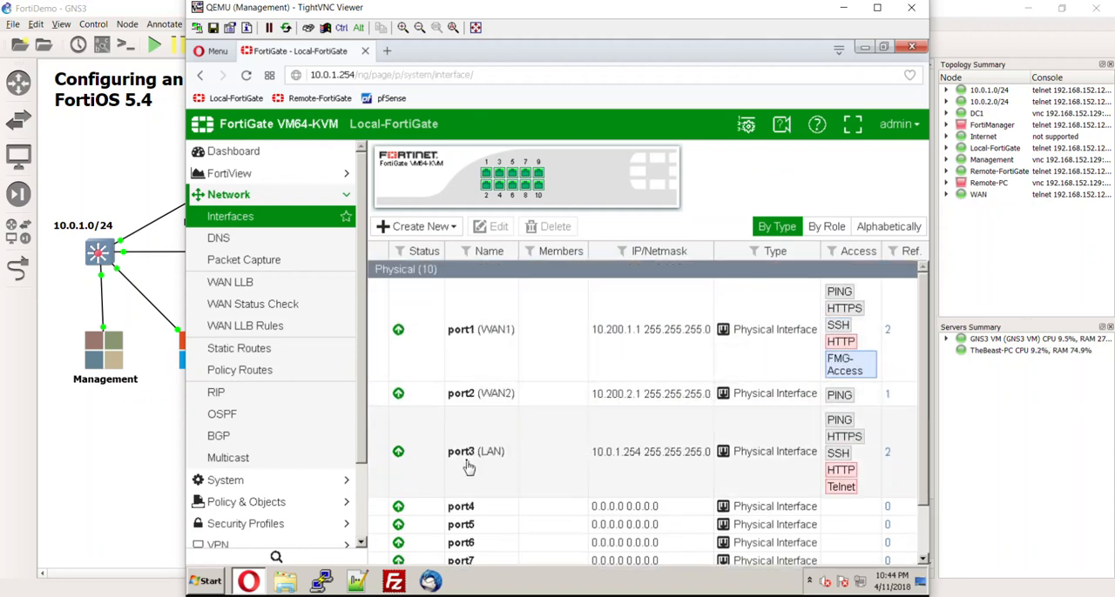
- On the port3 (LAN) interface, set the DHCP server's DNS to the specified address 10.0.1.10 and save the interface
{"action": "double_click", "coordinate": [550, 451]}
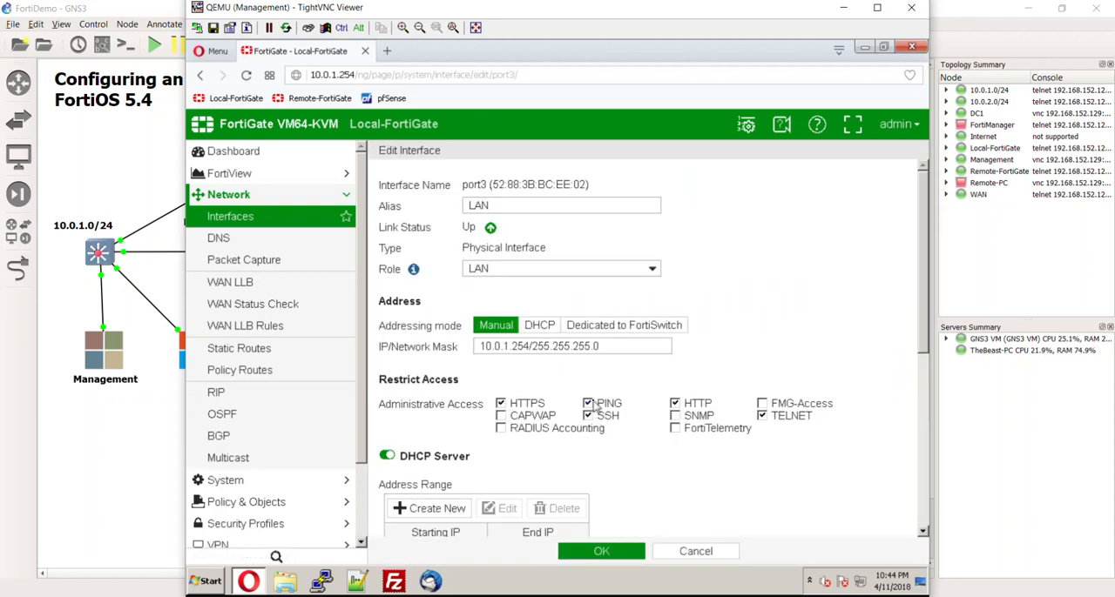
{"action": "scroll", "coordinate": [658, 477], "scroll_direction": "down", "scroll_amount": 1}
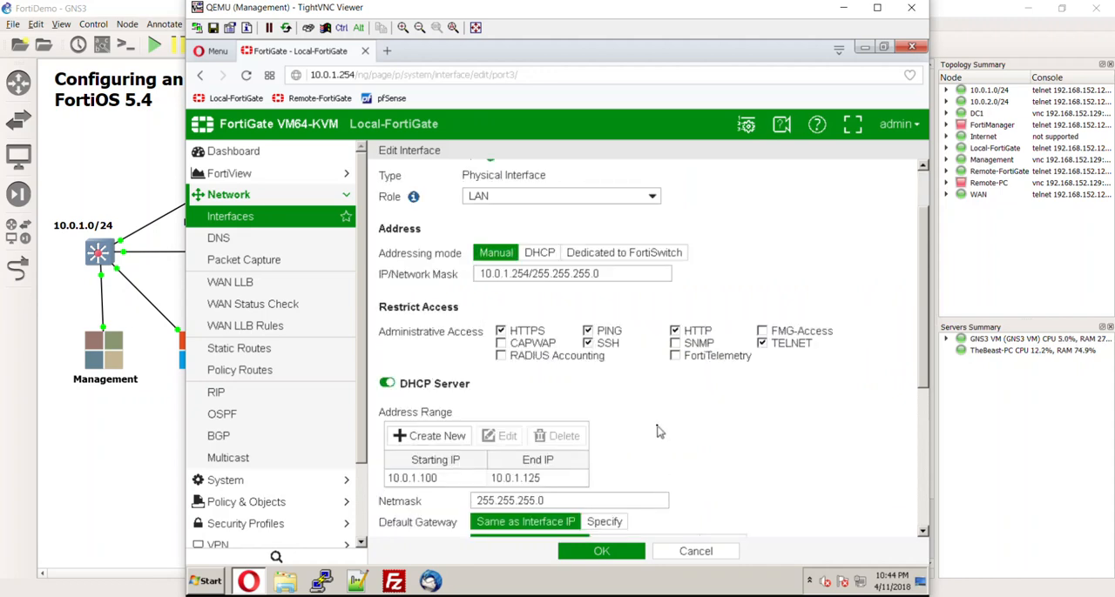
{"action": "scroll", "coordinate": [658, 433], "scroll_direction": "down", "scroll_amount": 2}
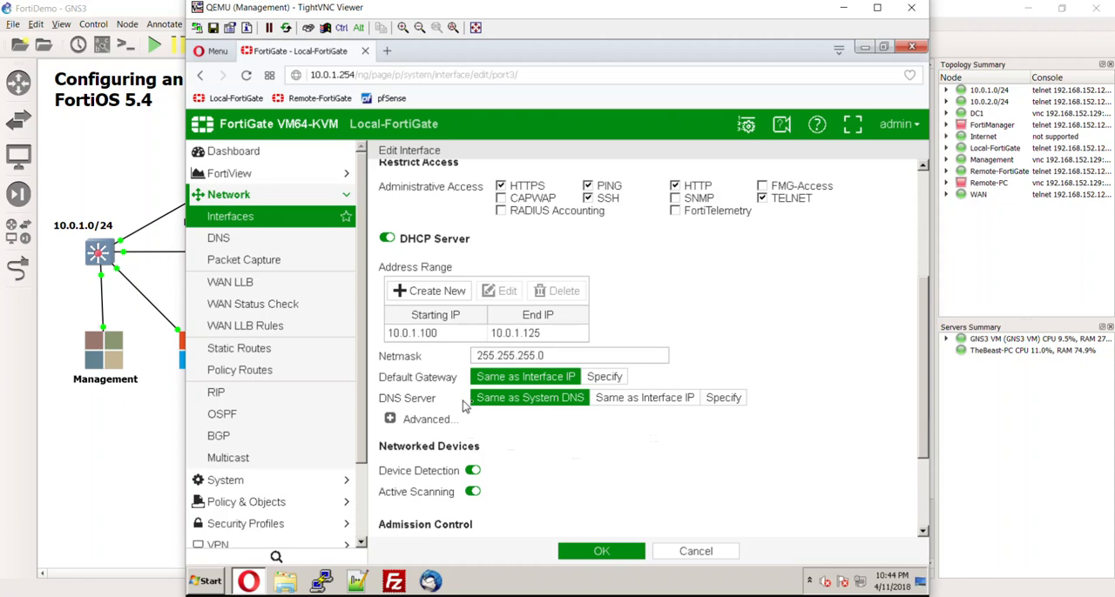
{"action": "left_click", "coordinate": [726, 402]}
{"action": "left_click_drag", "start_coordinate": [616, 417], "coordinate": [446, 431]}
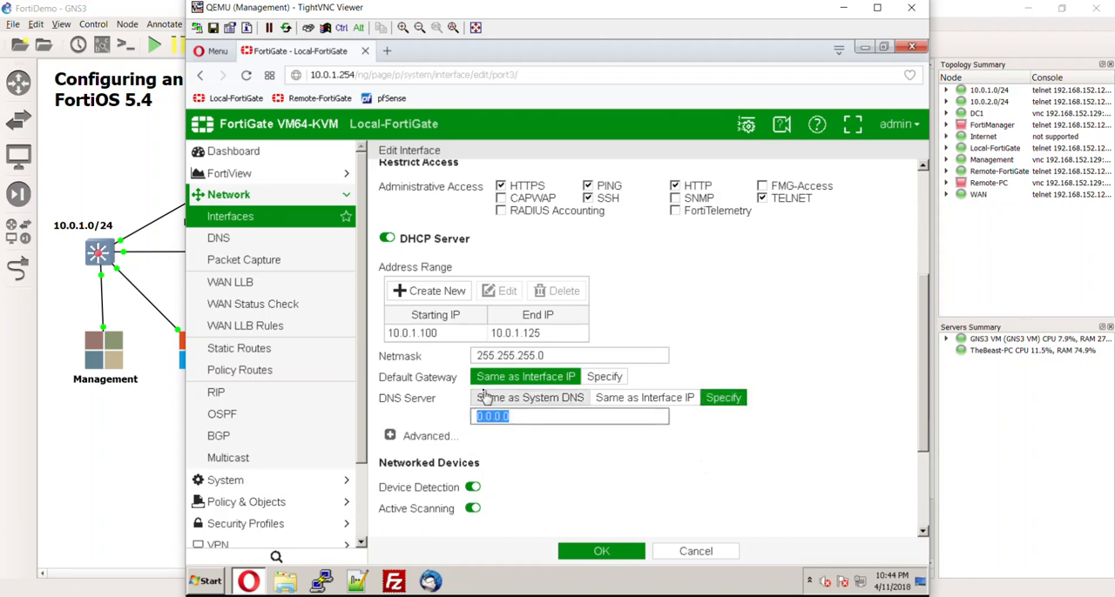
{"action": "type", "text": "0"}
{"action": "key", "text": "BackSpace"}
{"action": "key", "text": "BackSpace"}
{"action": "key", "text": "BackSpace"}
{"action": "key", "text": "BackSpace"}
{"action": "key", "text": "BackSpace"}
{"action": "key", "text": "BackSpace"}
{"action": "type", "text": "10.0.1.10"}
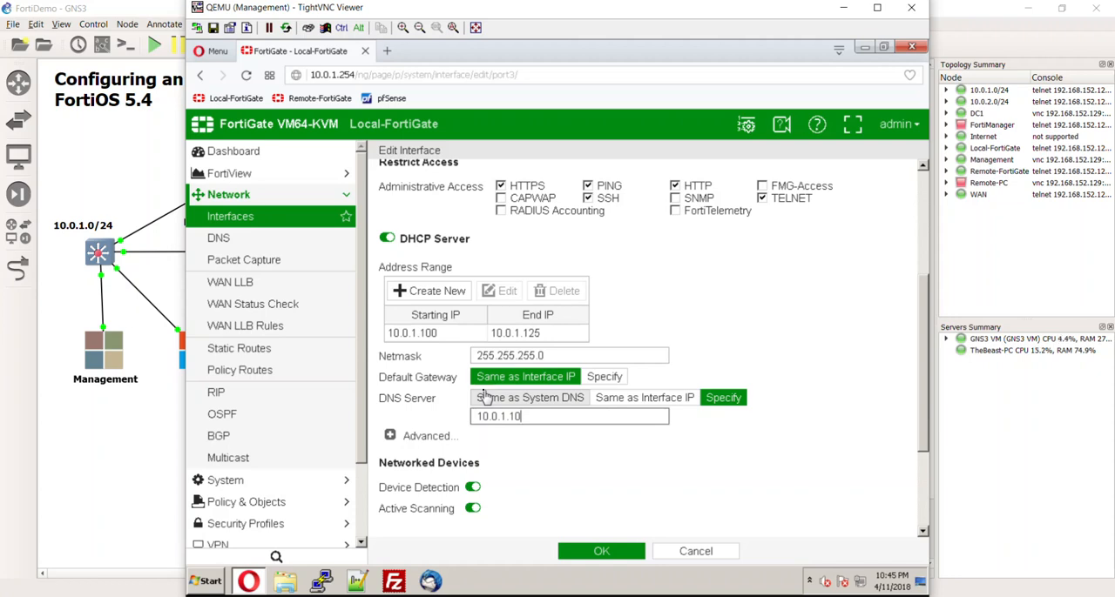
{"action": "left_click", "coordinate": [613, 554]}
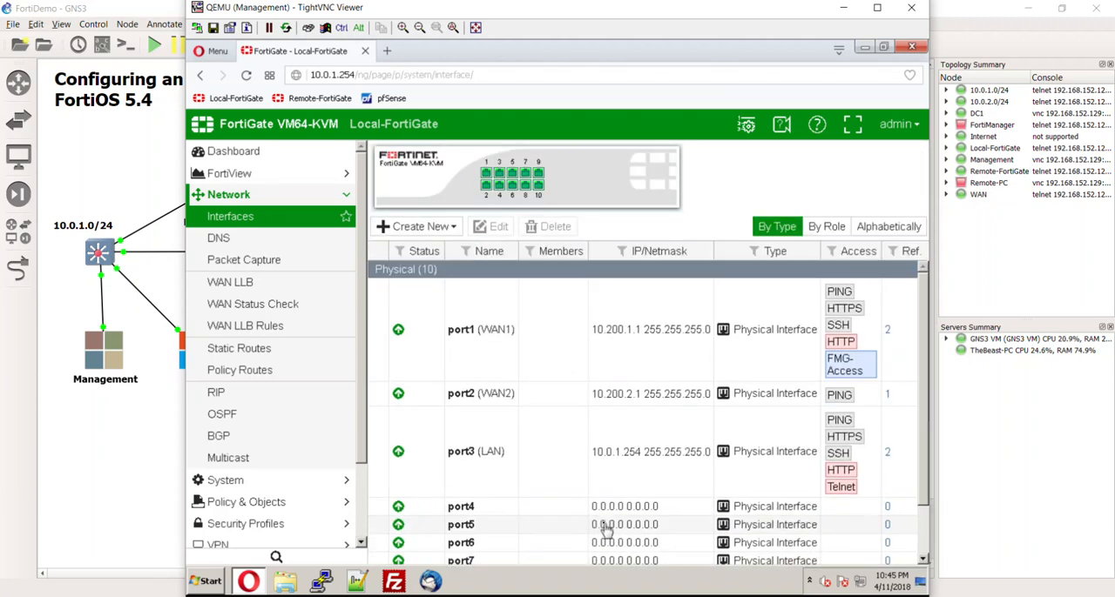
- Close the browser and open a Command Prompt on the Management PC
{"action": "left_click", "coordinate": [912, 49]}
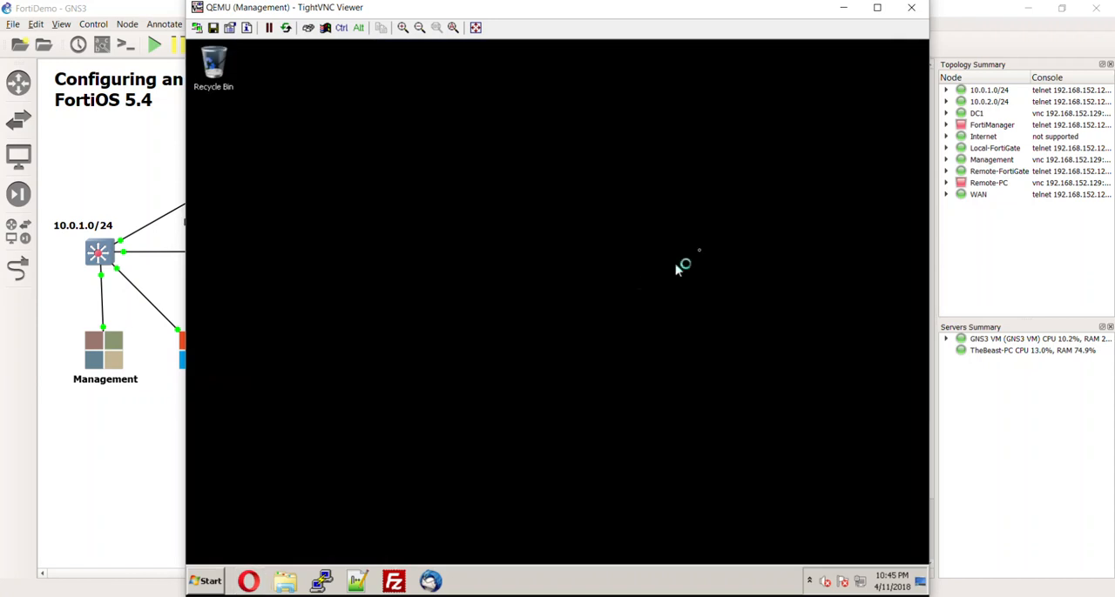
{"action": "left_click", "coordinate": [214, 582]}
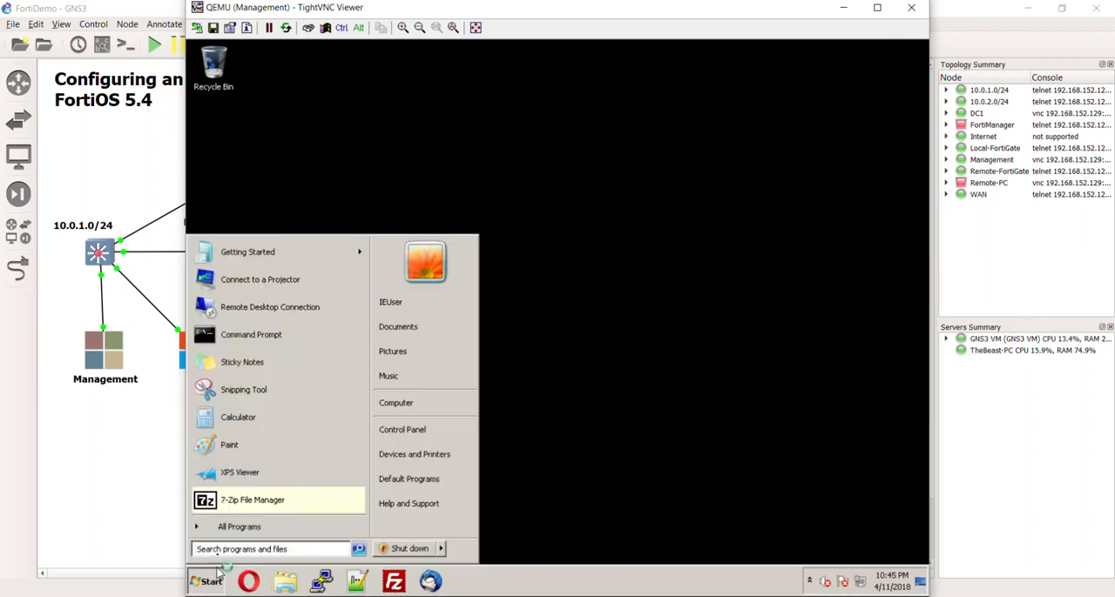
{"action": "left_click", "coordinate": [243, 335]}
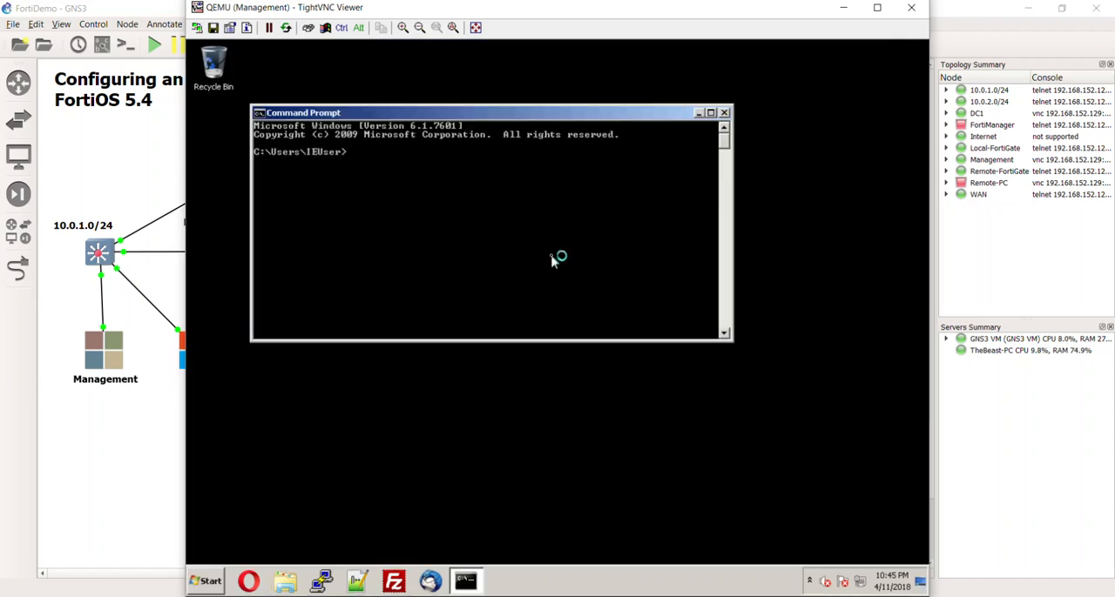
- Run ipconfig /all and review the network adapter's address, gateway and DNS servers
{"action": "type", "text": "ipconfig /all"}
{"action": "key", "text": "Return"}
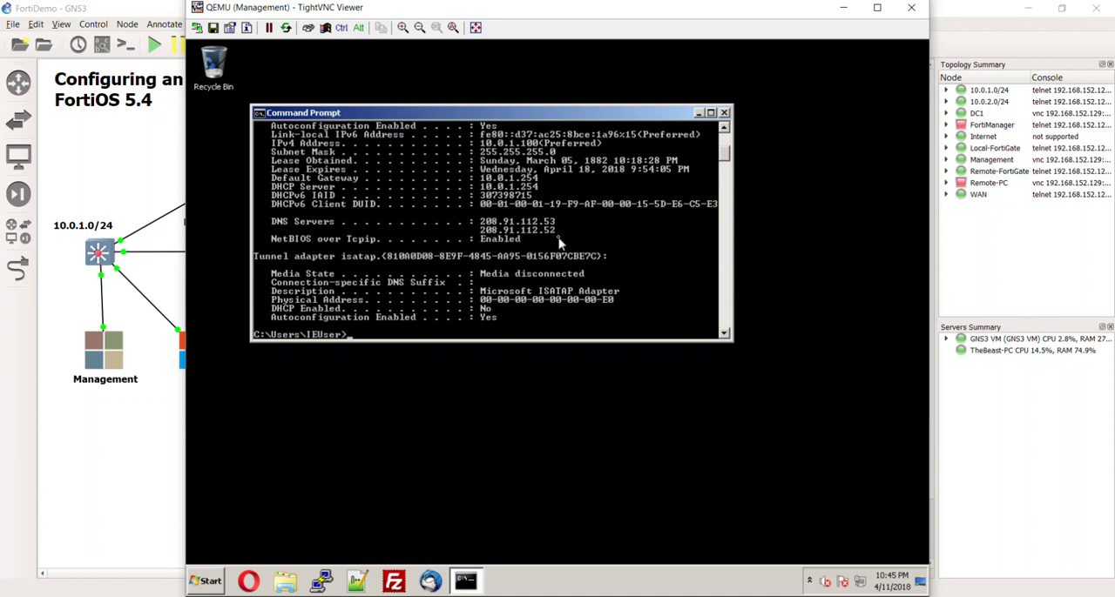
{"action": "scroll", "coordinate": [566, 262], "scroll_direction": "up", "scroll_amount": 1}
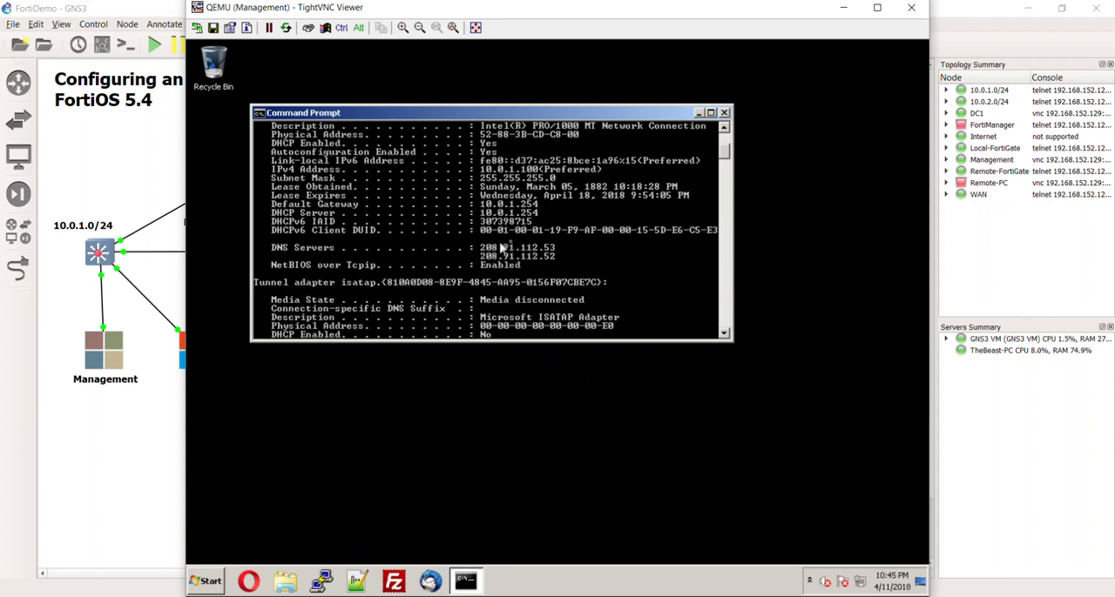
{"action": "scroll", "coordinate": [548, 324], "scroll_direction": "up", "scroll_amount": 1}
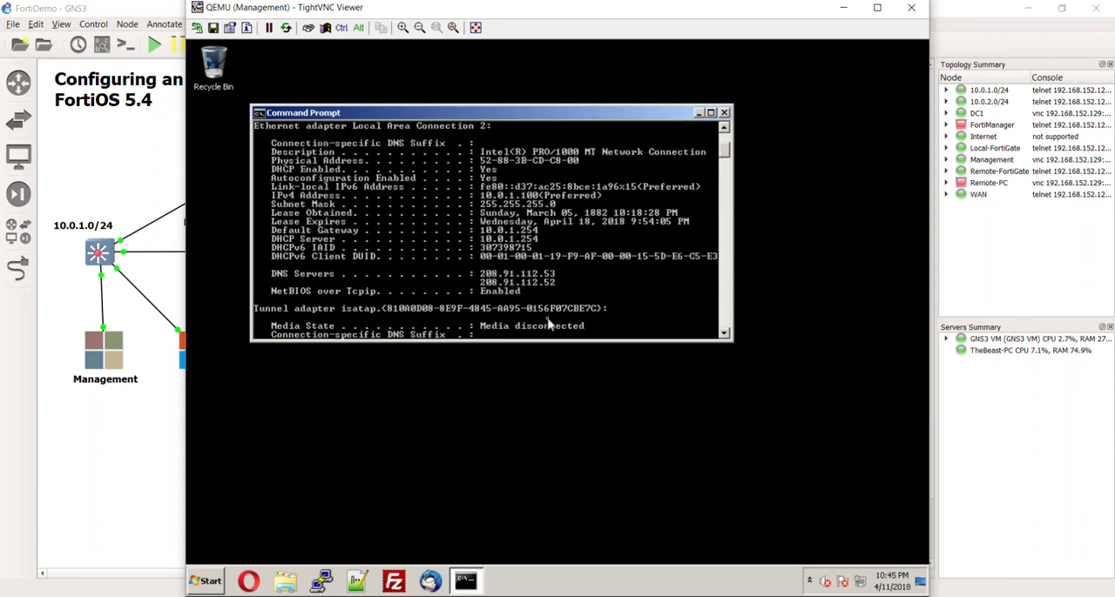
{"action": "scroll", "coordinate": [550, 296], "scroll_direction": "down", "scroll_amount": 3}
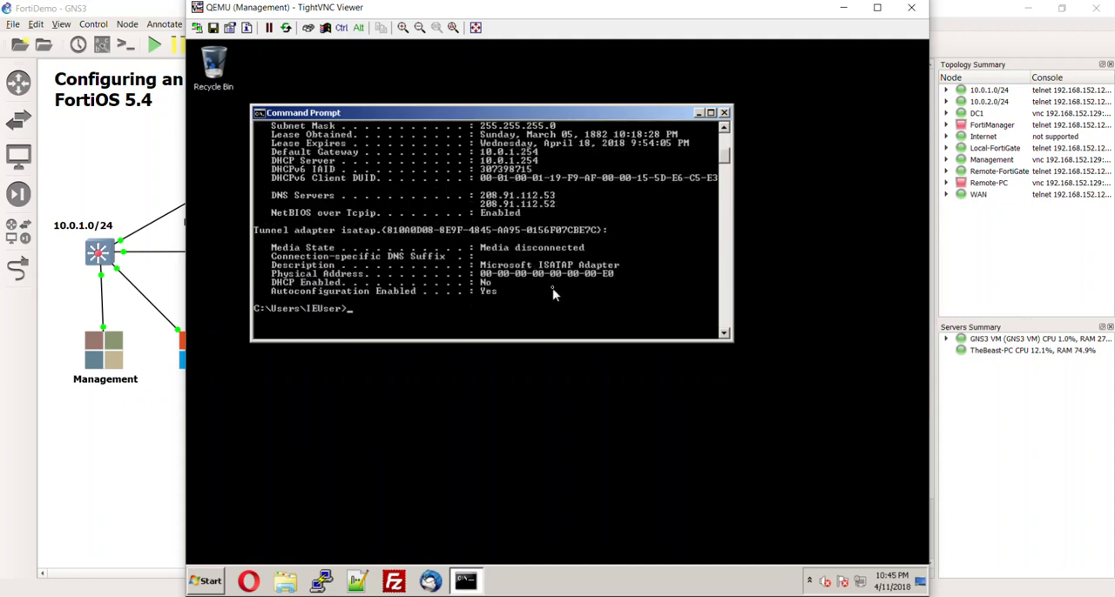
- Release the Management PC's DHCP lease with ipconfig /release
{"action": "key", "text": "Up"}
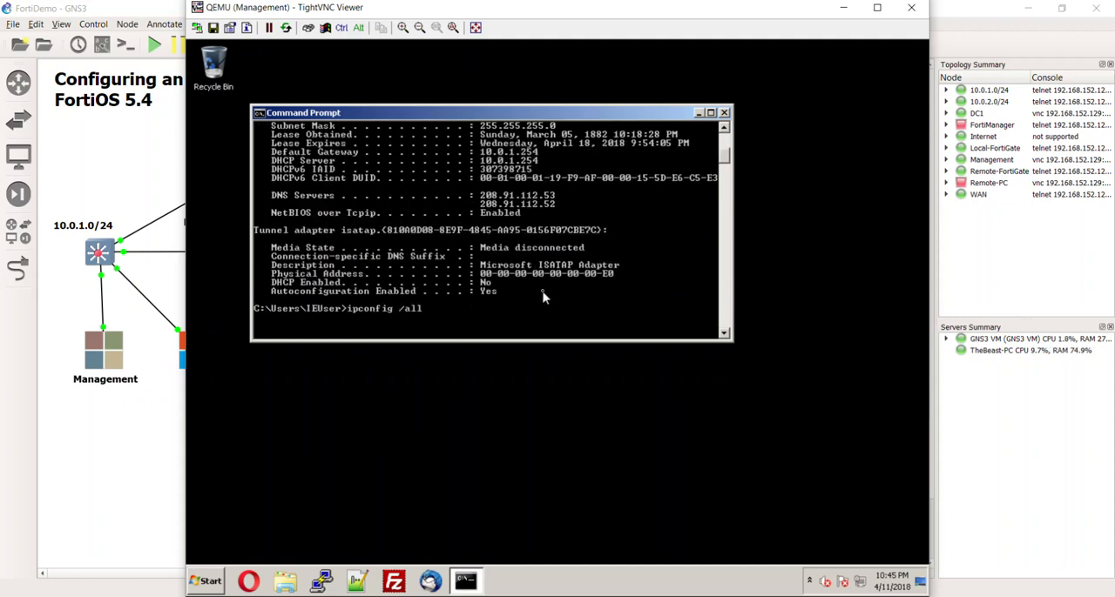
{"action": "key", "text": "BackSpace"}
{"action": "key", "text": "BackSpace"}
{"action": "type", "text": "release"}
{"action": "key", "text": "Return"}
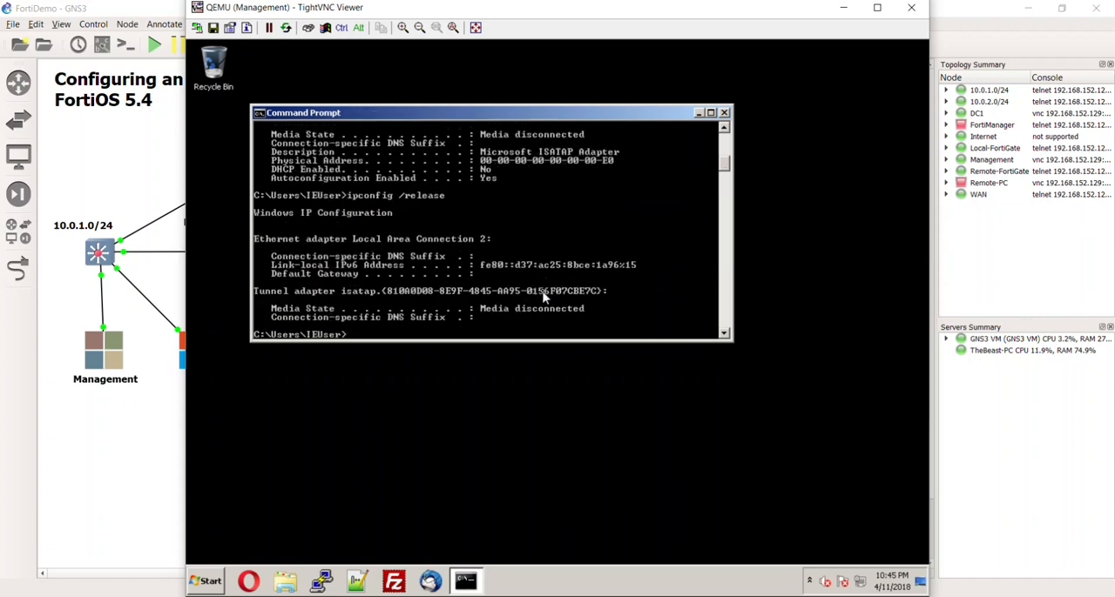
- Request a fresh DHCP lease for the Management PC with ipconfig /renew
{"action": "key", "text": "Up"}
{"action": "key", "text": "BackSpace"}
{"action": "key", "text": "BackSpace"}
{"action": "key", "text": "BackSpace"}
{"action": "key", "text": "BackSpace"}
{"action": "key", "text": "BackSpace"}
{"action": "type", "text": "new"}
{"action": "key", "text": "Return"}
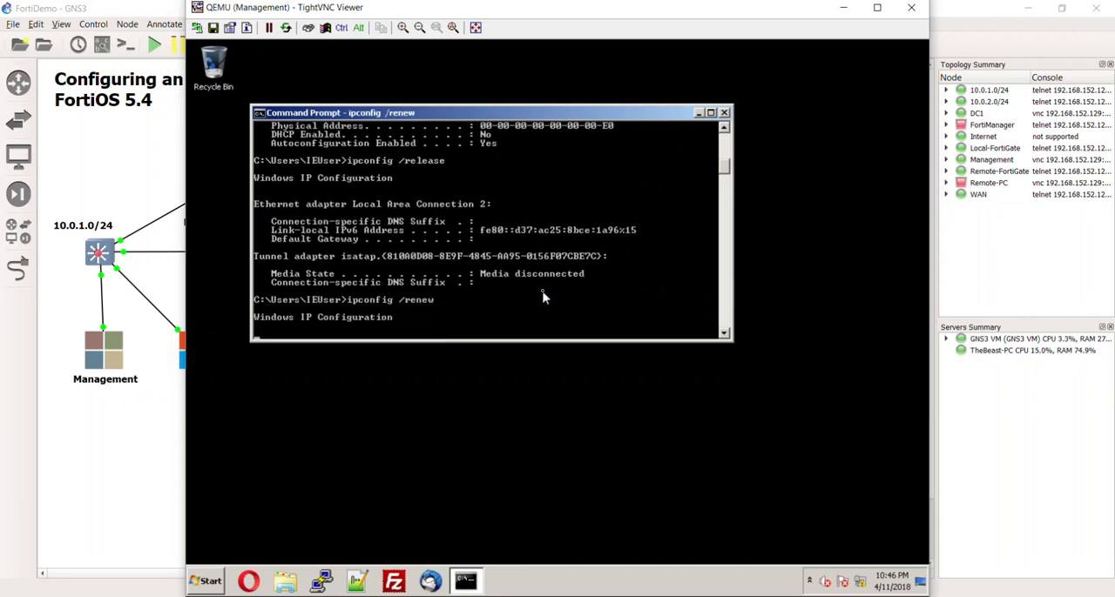
- Run ipconfig /all to review the renewed lease and its DNS server
{"action": "key", "text": "Up"}
{"action": "key", "text": "BackSpace"}
{"action": "key", "text": "BackSpace"}
{"action": "key", "text": "BackSpace"}
{"action": "key", "text": "BackSpace"}
{"action": "key", "text": "BackSpace"}
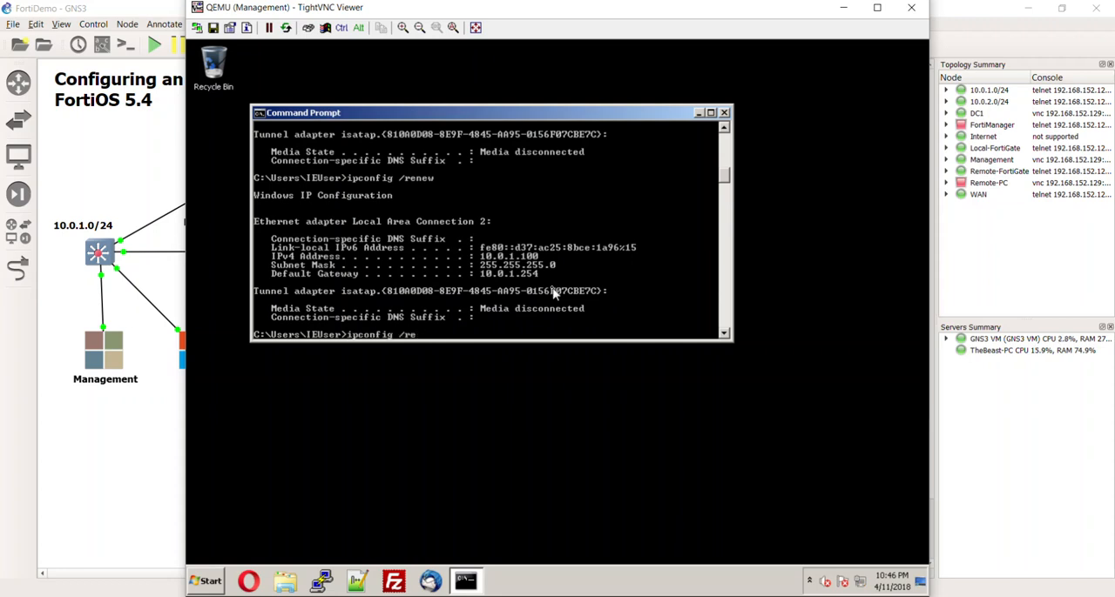
{"action": "type", "text": "all"}
{"action": "key", "text": "Return"}
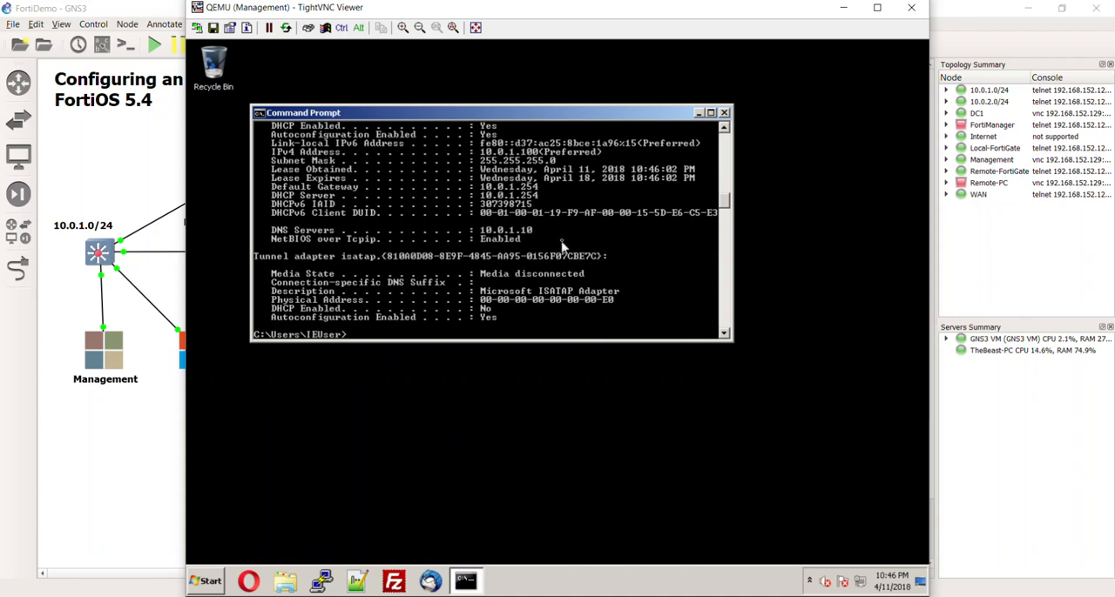
- Test internet name resolution by pinging google.com, yahoo.com and msn.com
{"action": "type", "text": "ping google.com"}
{"action": "key", "text": "Return"}
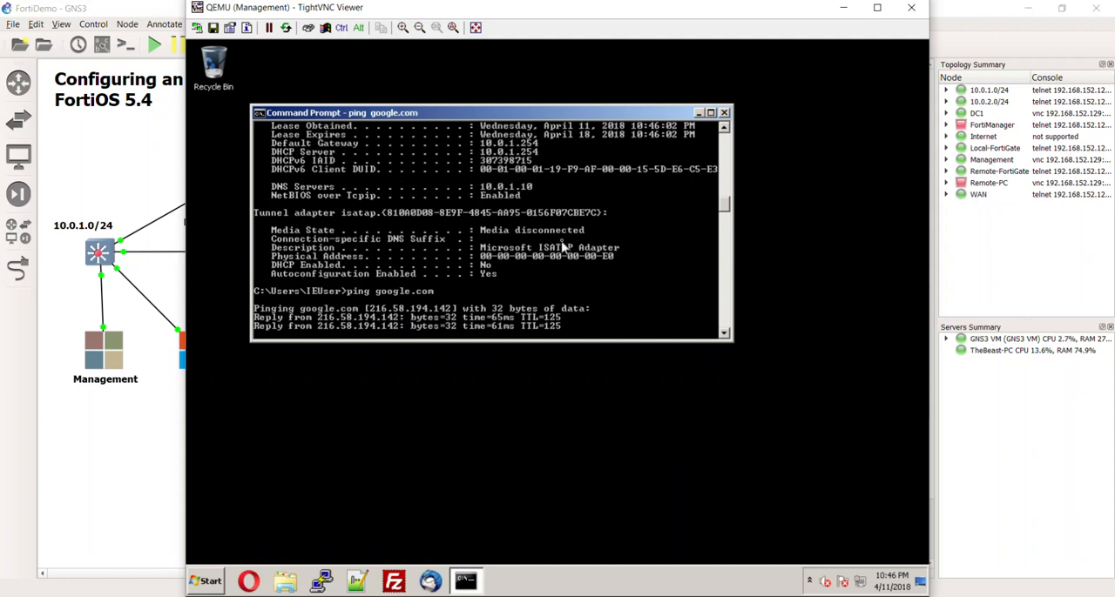
{"action": "key", "text": "ctrl+c"}
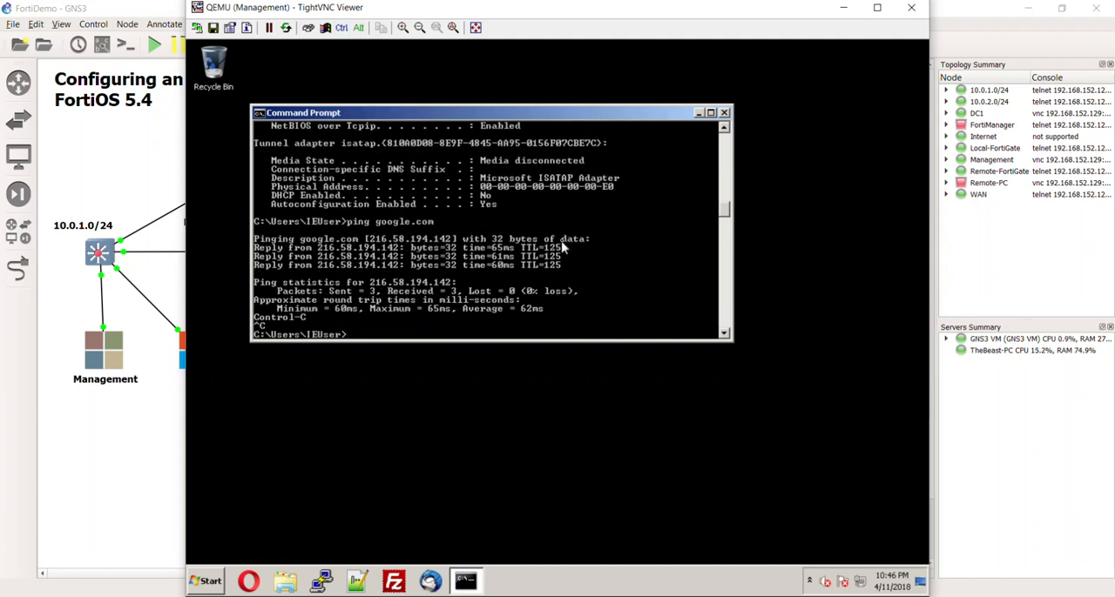
{"action": "type", "text": "ping yahoo.com"}
{"action": "key", "text": "Return"}
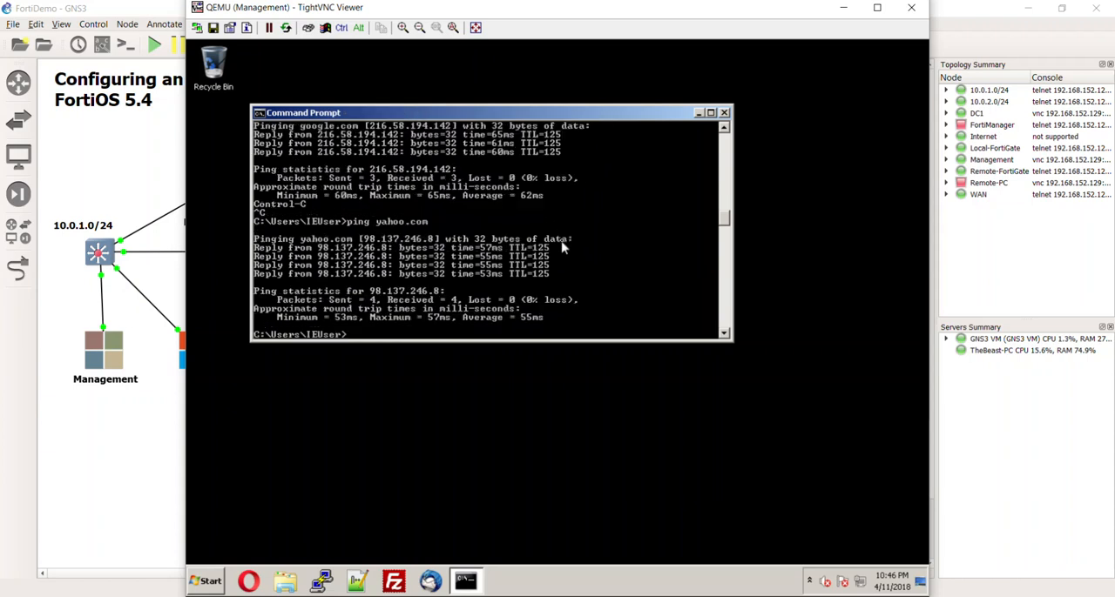
{"action": "type", "text": "ping msn.com"}
{"action": "key", "text": "Return"}
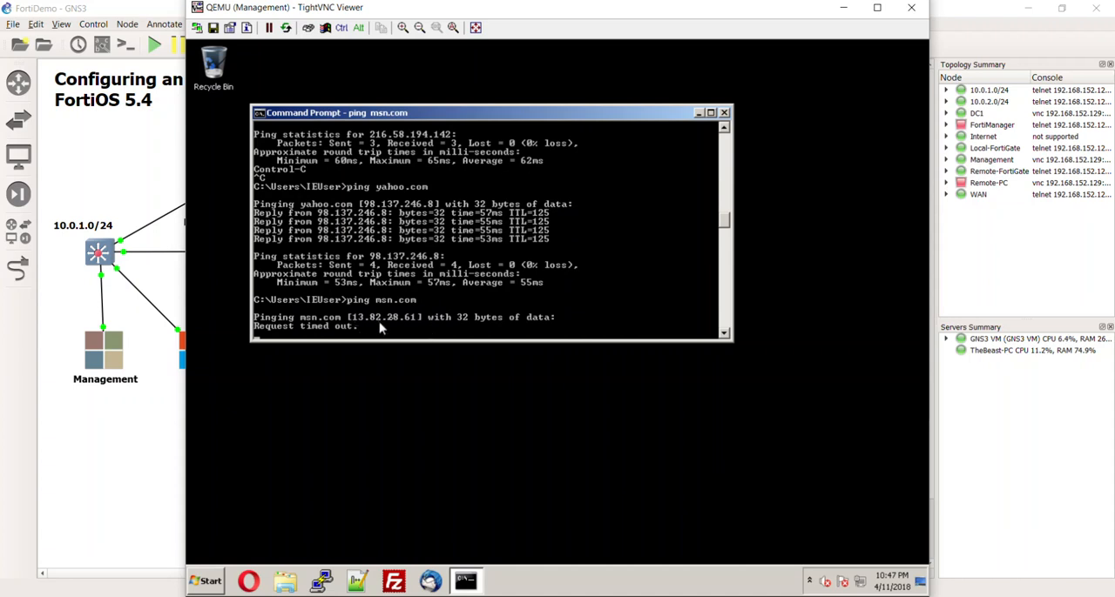
{"action": "key", "text": "ctrl+c"}
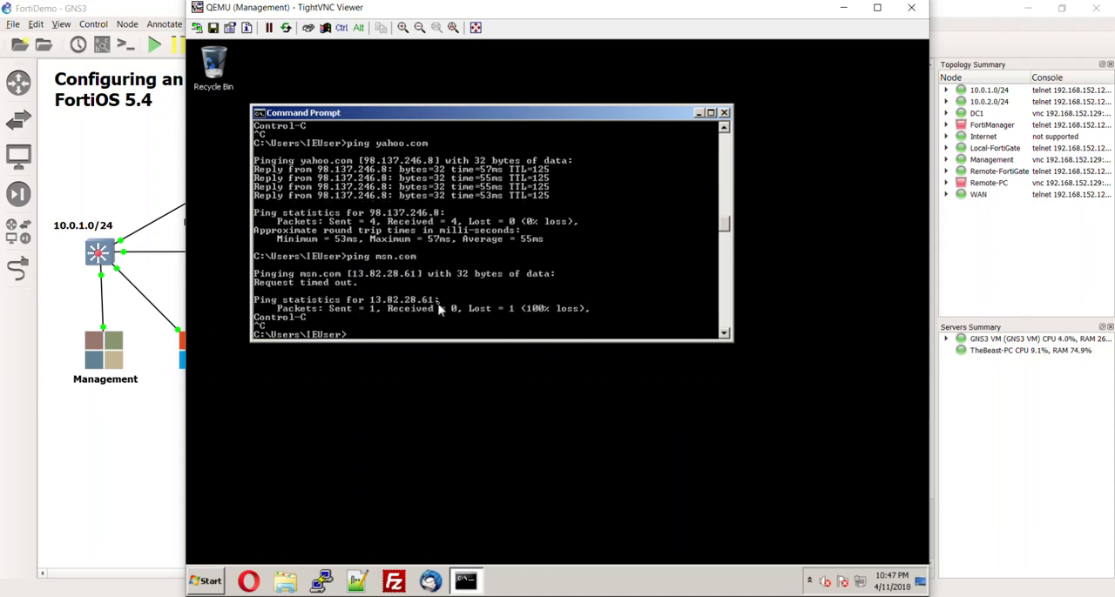
- Ping the domain controller dc1 by name and close the Command Prompt
{"action": "type", "text": "ping dc1"}
{"action": "key", "text": "Return"}
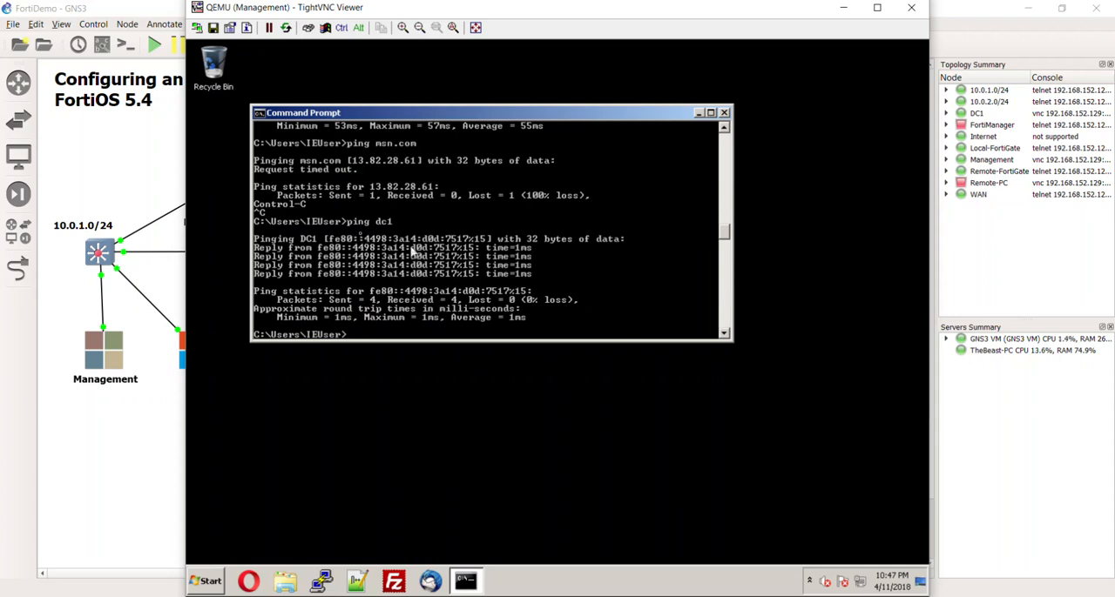
{"action": "left_click", "coordinate": [723, 113]}
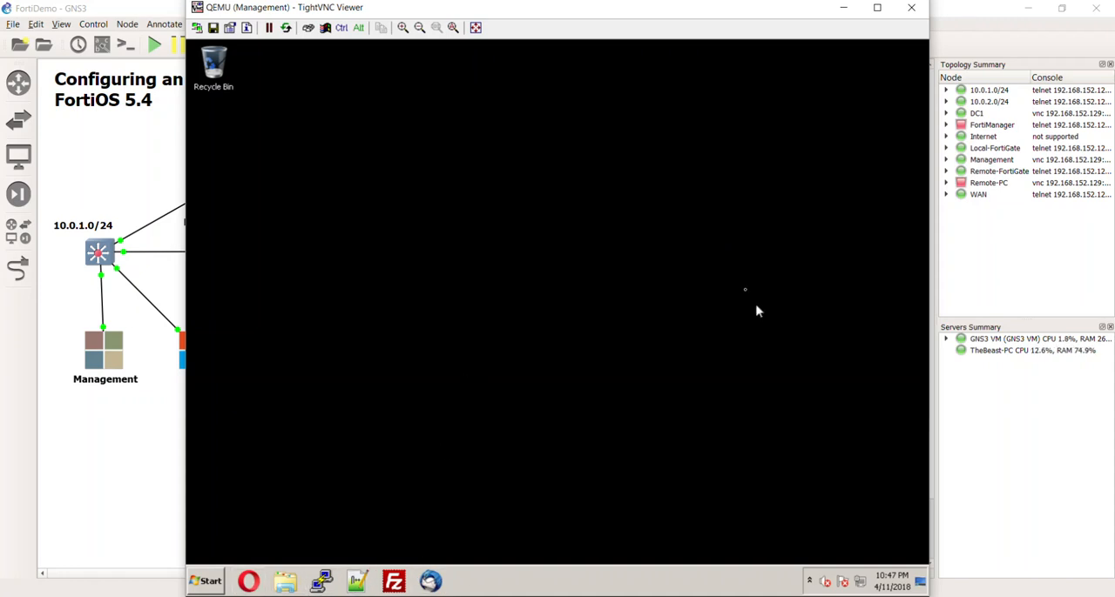
- Open the Management PC's system properties overview and move its window higher on the desktop
{"action": "left_click", "coordinate": [221, 578]}
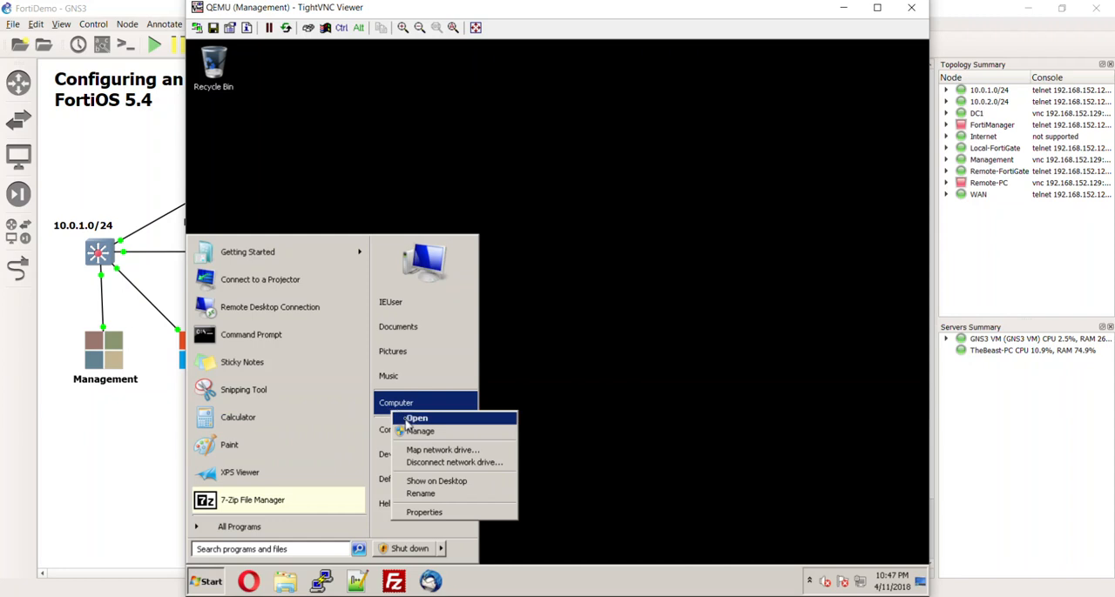
{"action": "left_click", "coordinate": [424, 512]}
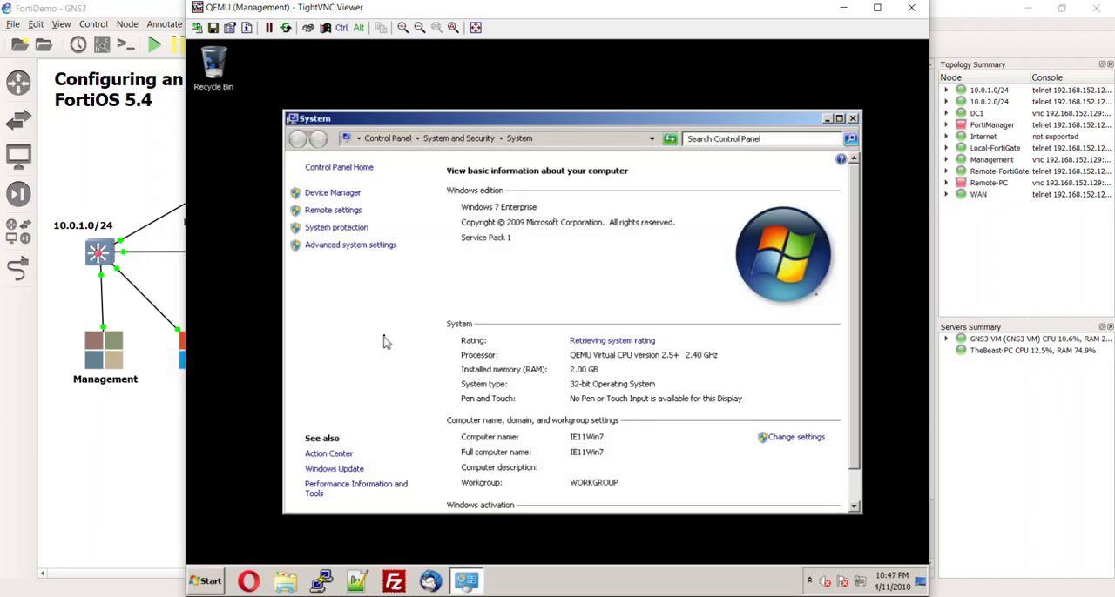
{"action": "left_click", "coordinate": [207, 582]}
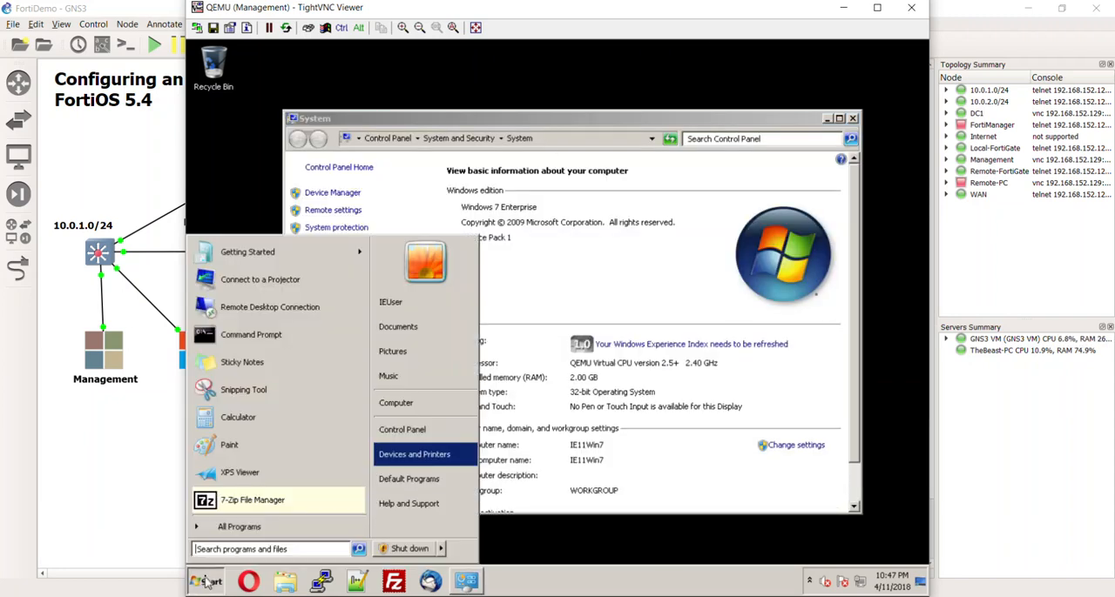
{"action": "right_click", "coordinate": [387, 411]}
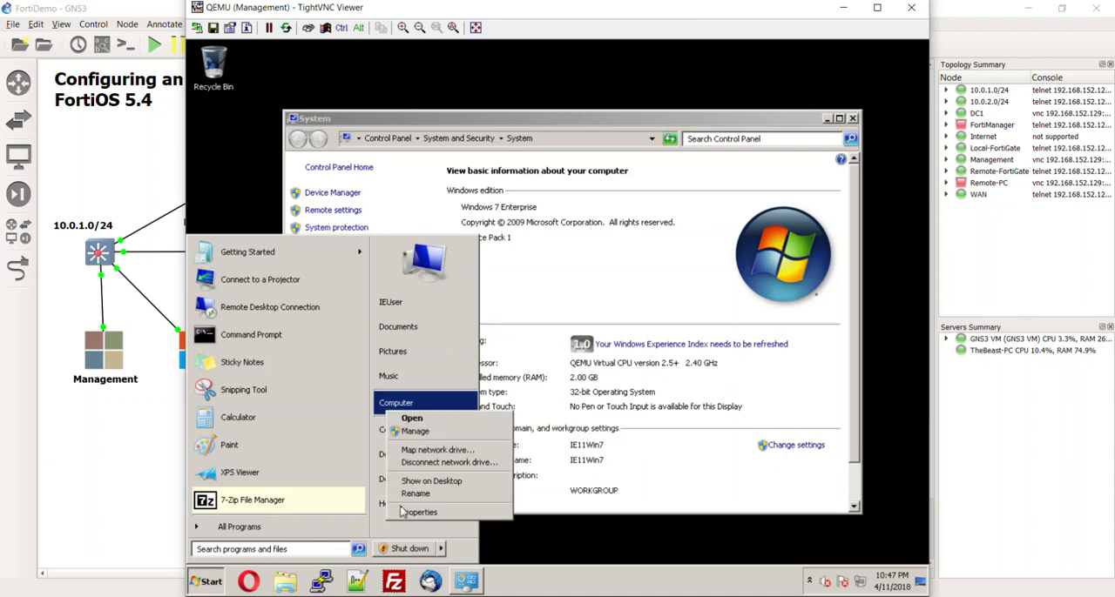
{"action": "left_click", "coordinate": [680, 274]}
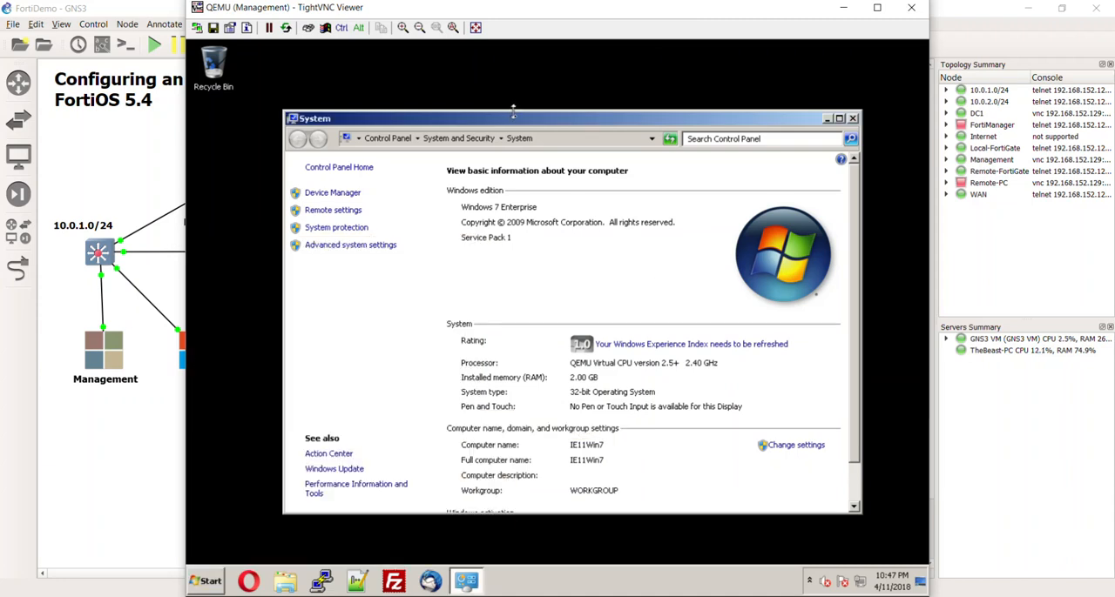
{"action": "left_click_drag", "start_coordinate": [517, 120], "coordinate": [504, 75]}
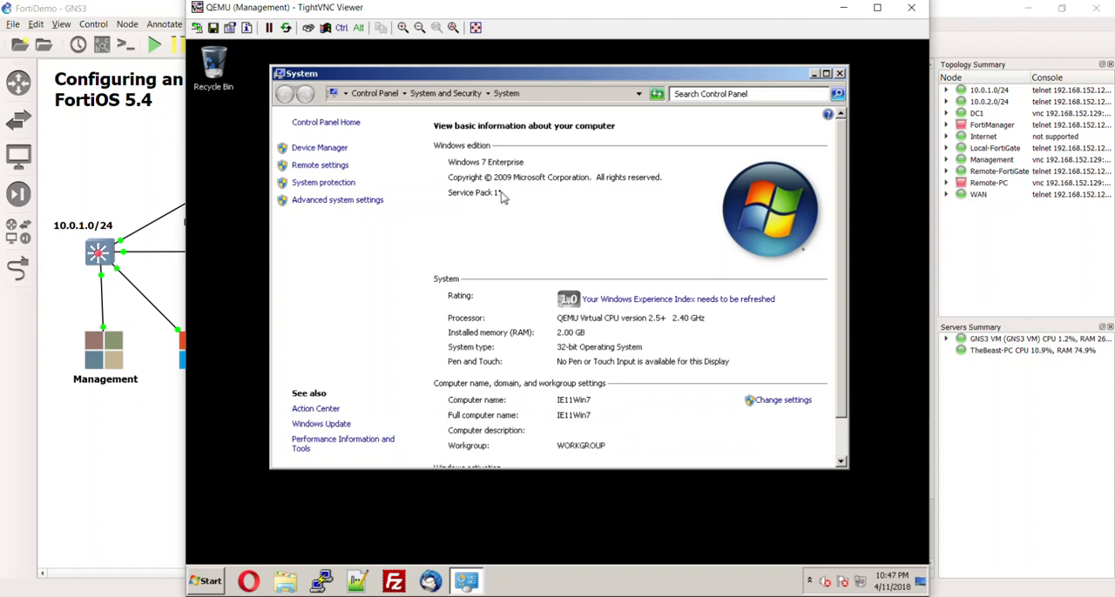
- Open the computer name and domain settings and change the computer name to PC1
{"action": "left_click", "coordinate": [320, 210]}
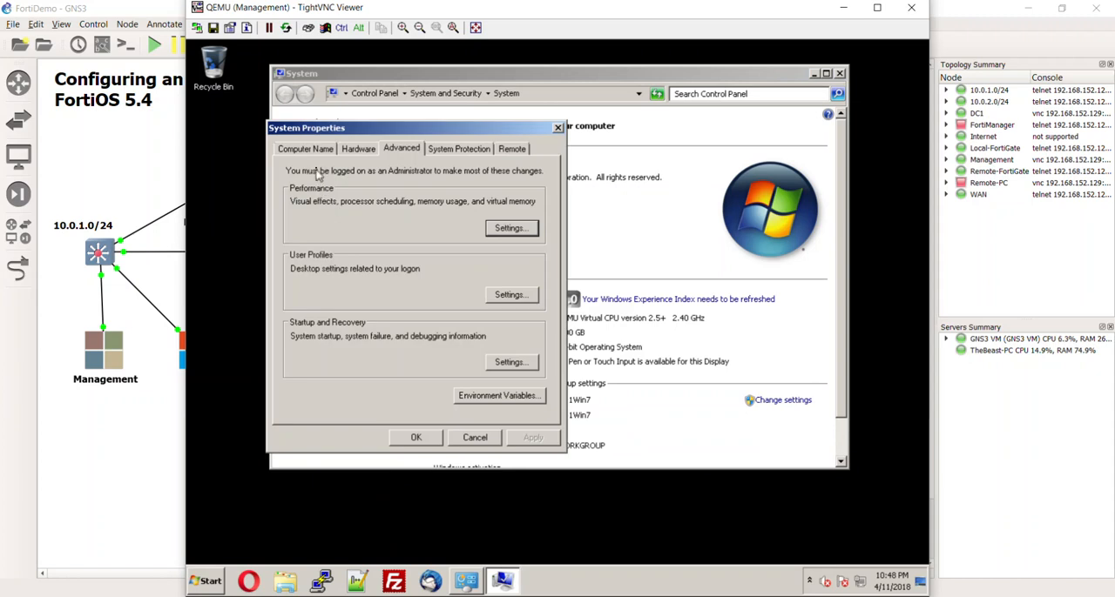
{"action": "left_click", "coordinate": [315, 154]}
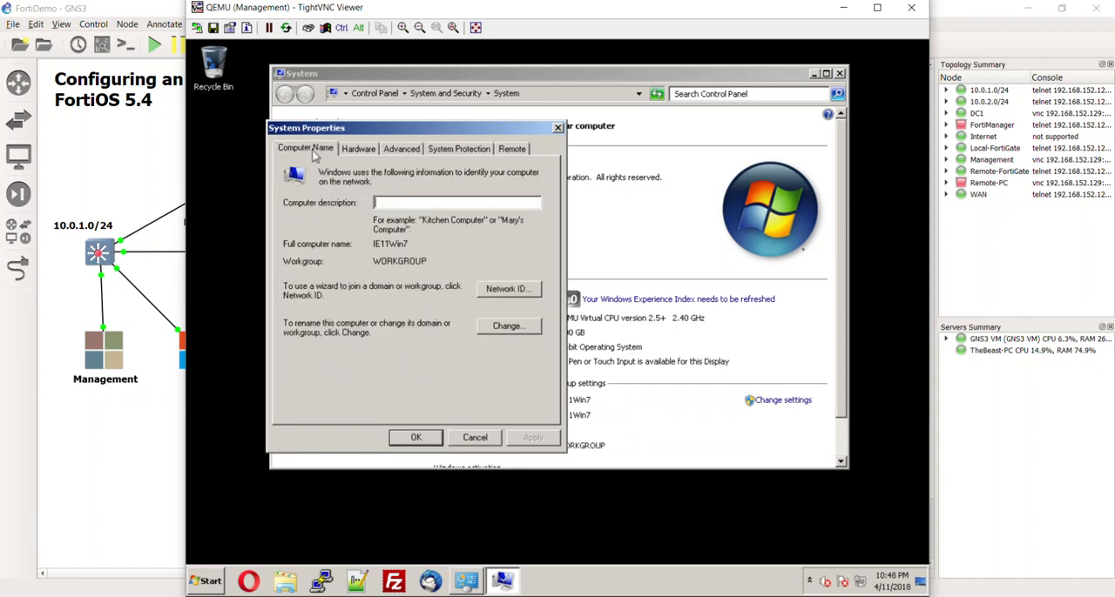
{"action": "left_click", "coordinate": [509, 327]}
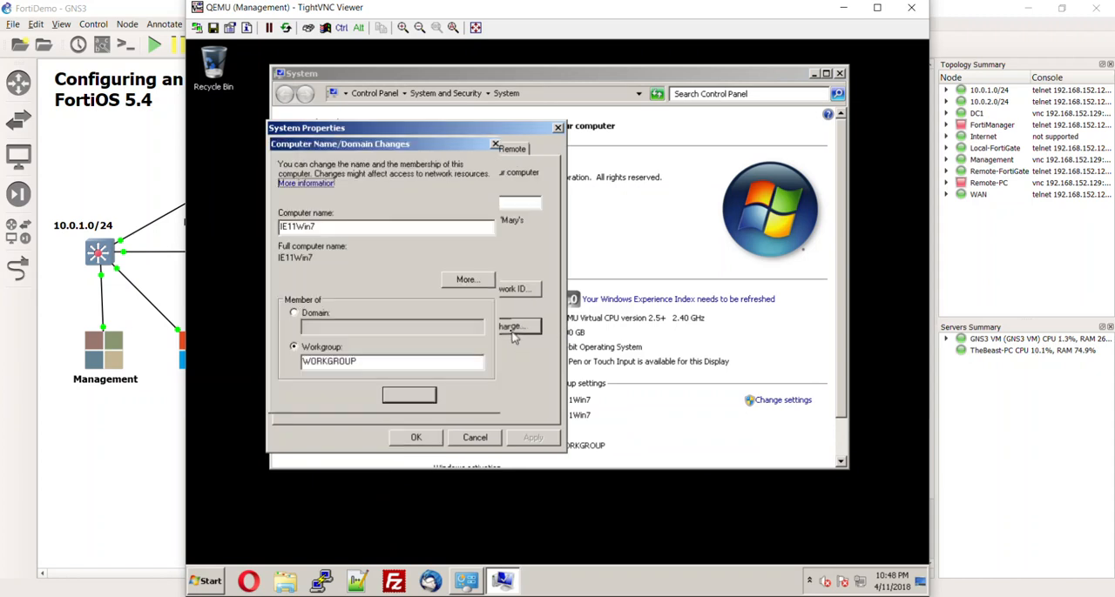
{"action": "double_click", "coordinate": [360, 229]}
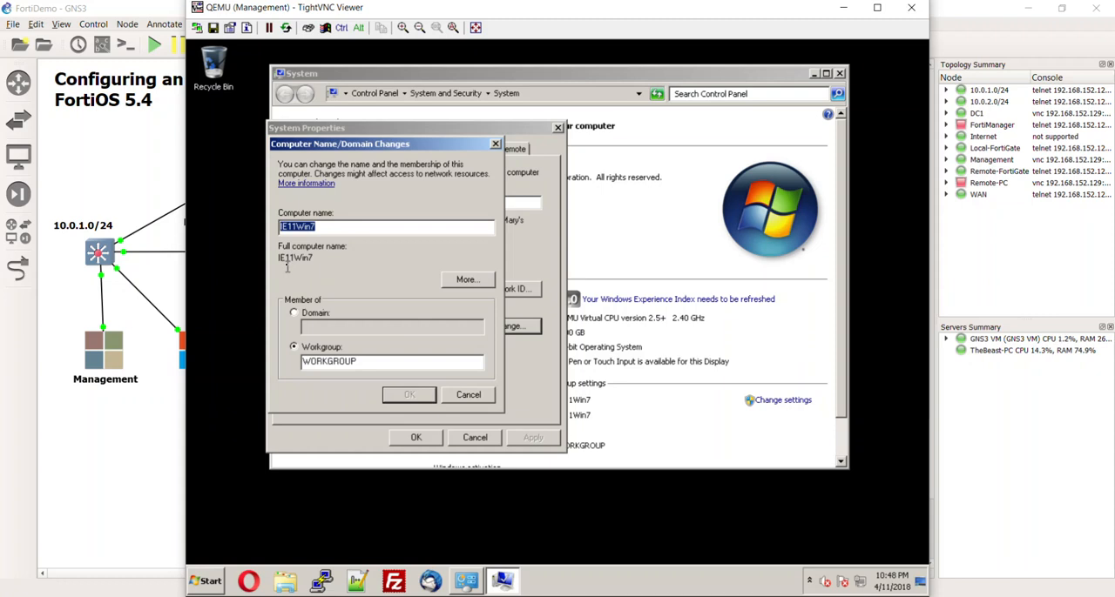
{"action": "type", "text": "PC1"}
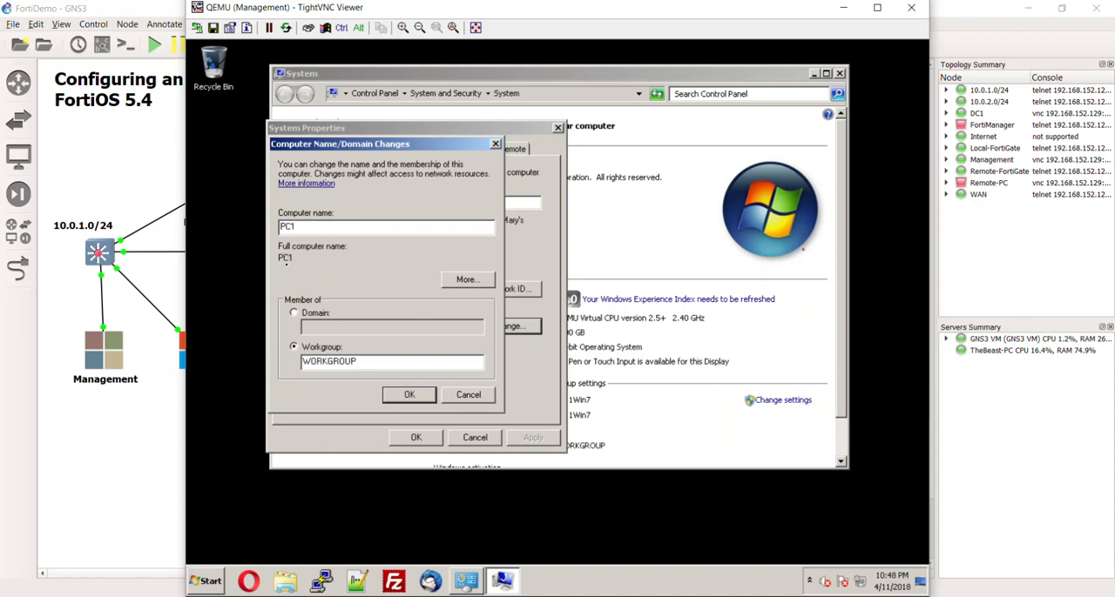
- Make the computer a member of the domain itninja.lab
{"action": "left_click", "coordinate": [294, 313]}
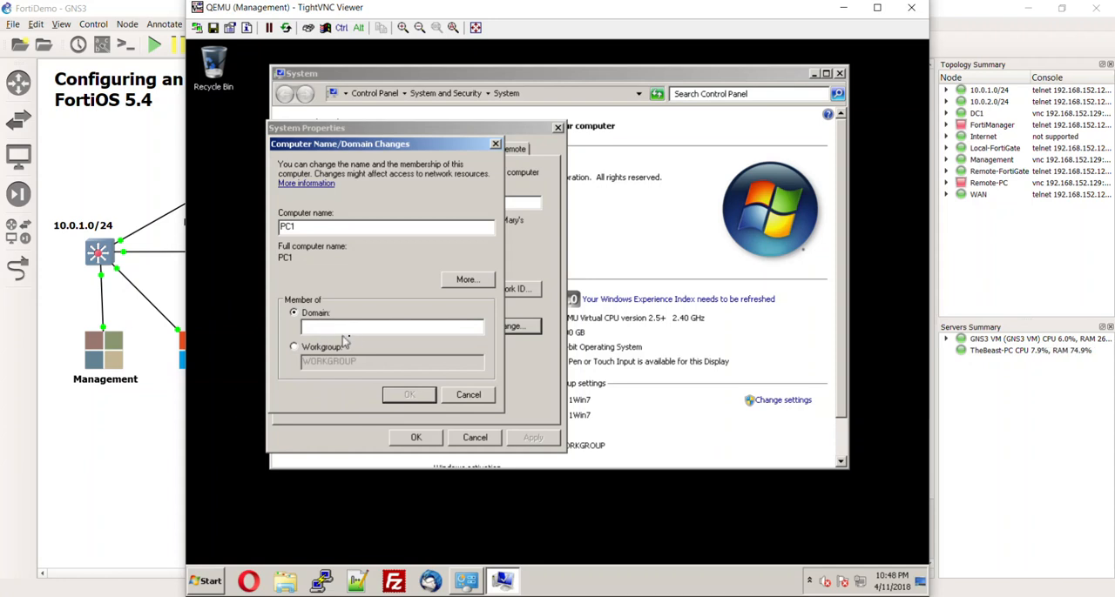
{"action": "type", "text": "ftninja.lab"}
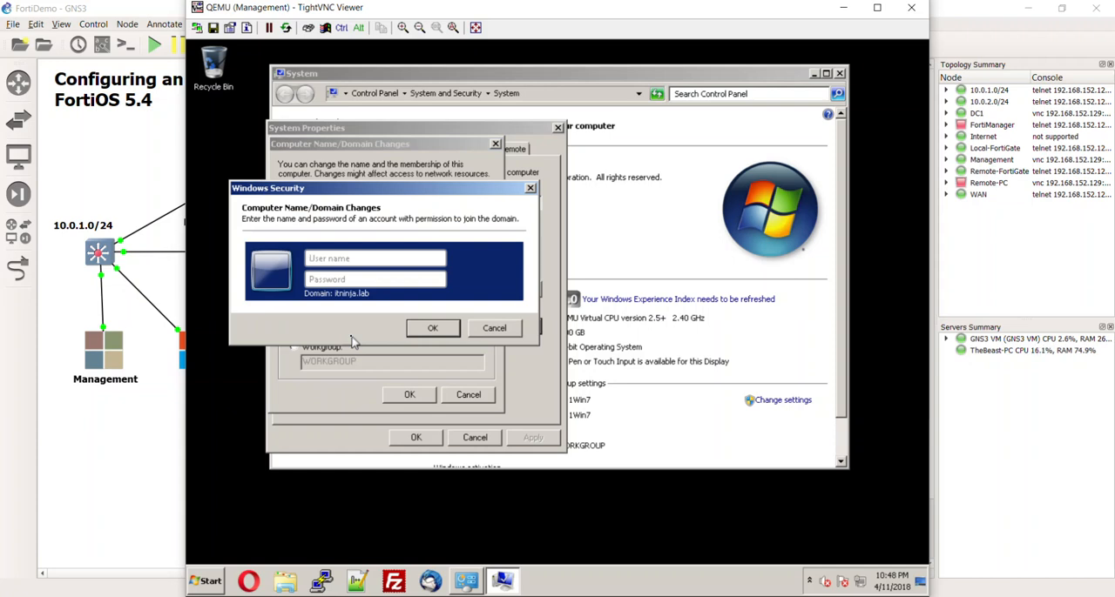
- Authorise the domain join with the administrator account and its password
{"action": "type", "text": "administa"}
{"action": "key", "text": "BackSpace"}
{"action": "type", "text": "ratorPa$$w0rd"}
{"action": "key", "text": "Return"}
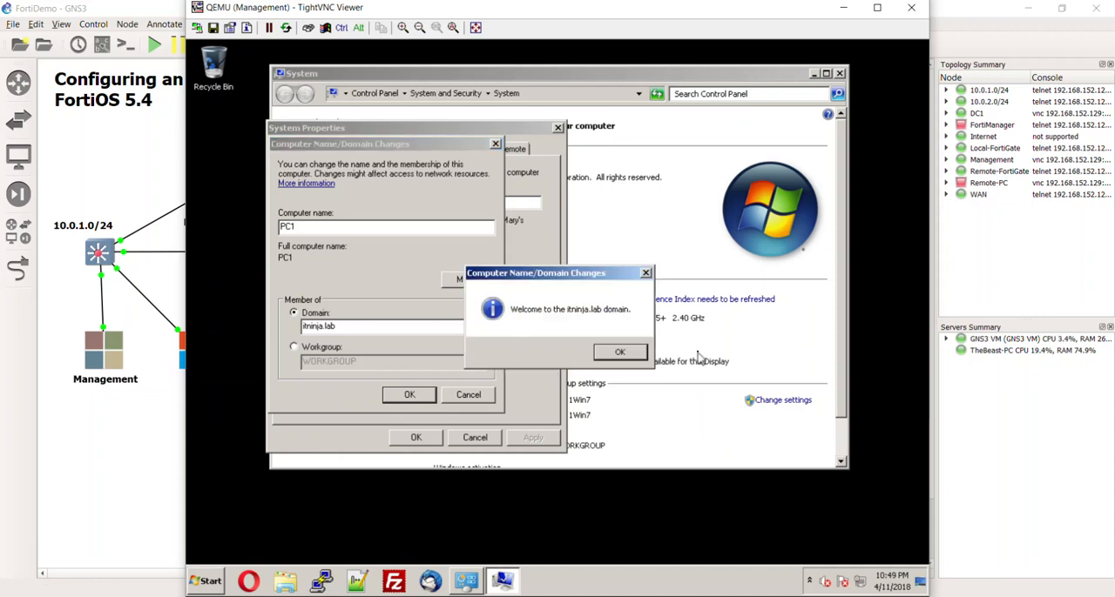
- Acknowledge the domain join notices, close System Properties and postpone the restart
{"action": "left_click", "coordinate": [118, 453]}
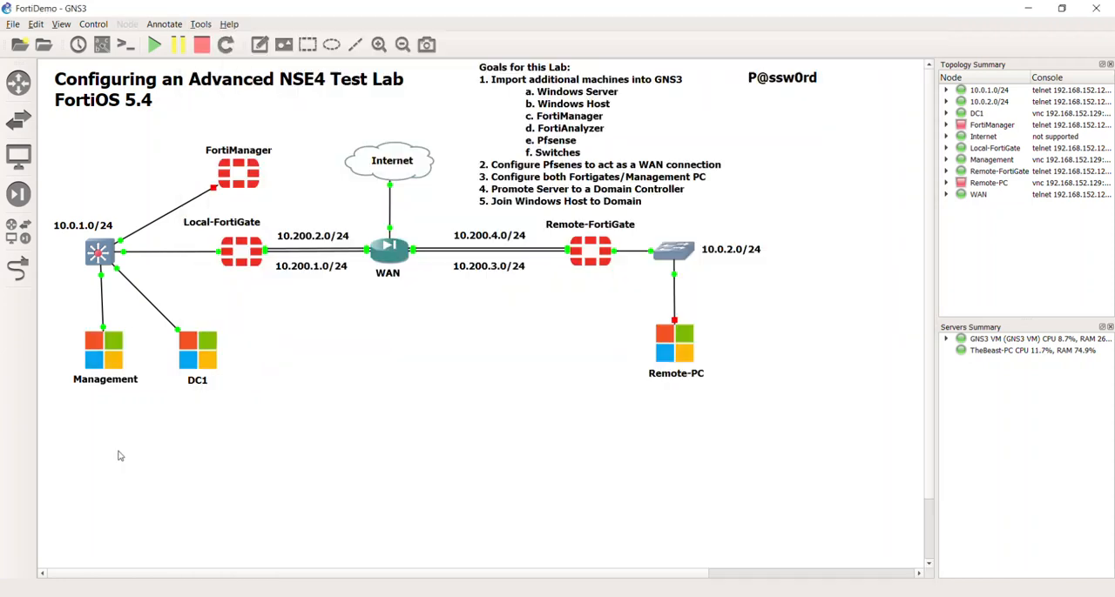
{"action": "left_click", "coordinate": [762, 596]}
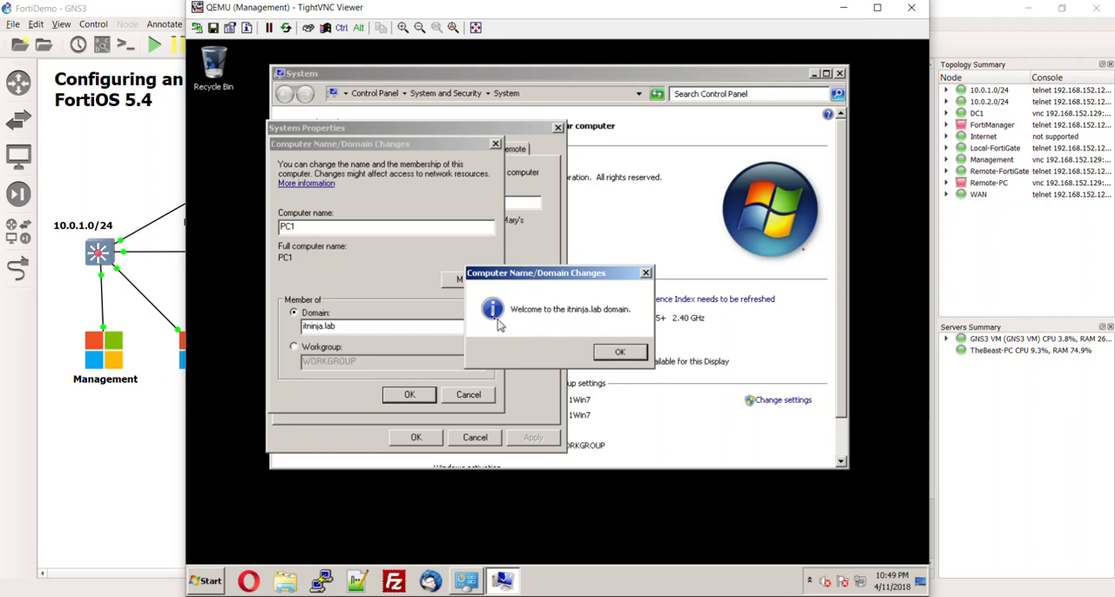
{"action": "left_click", "coordinate": [620, 353]}
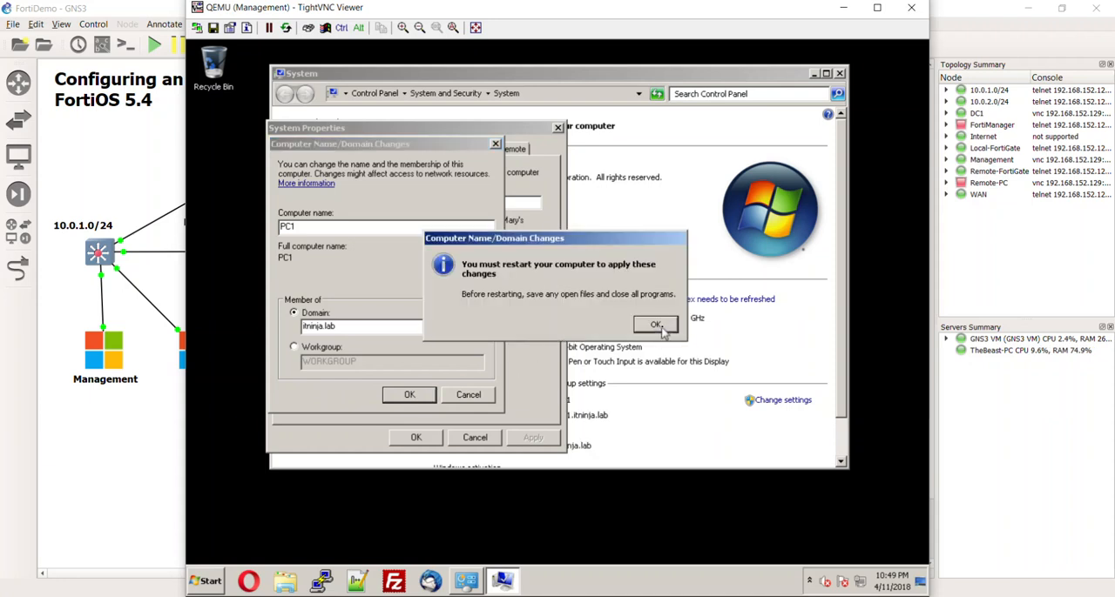
{"action": "left_click", "coordinate": [657, 325]}
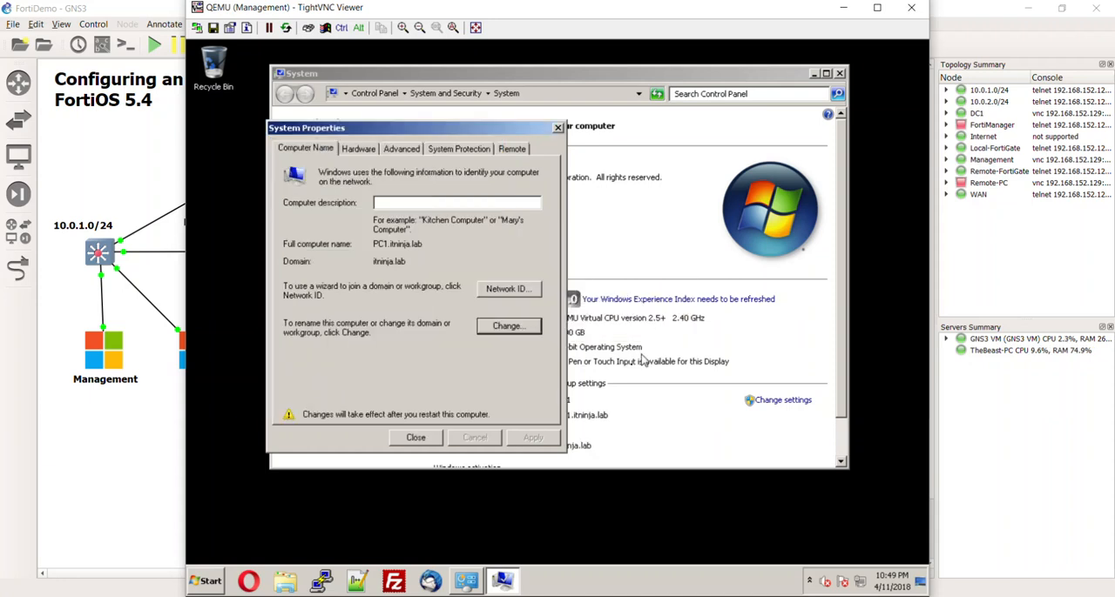
{"action": "left_click", "coordinate": [406, 440]}
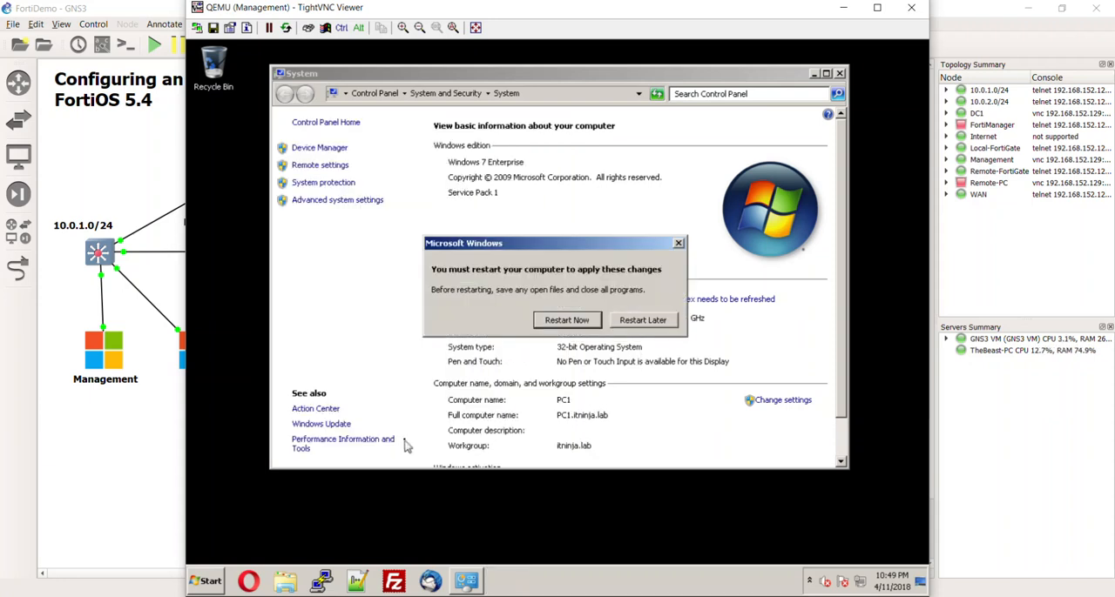
{"action": "left_click", "coordinate": [644, 321]}
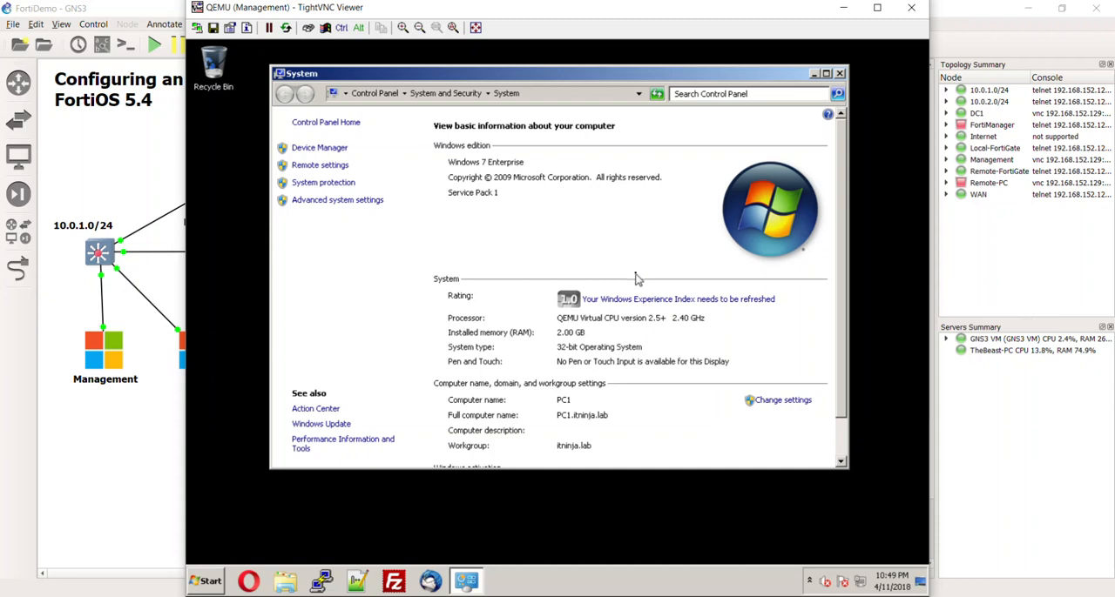
- Close the System window and shut down Windows on the Management PC
{"action": "left_click", "coordinate": [840, 73]}
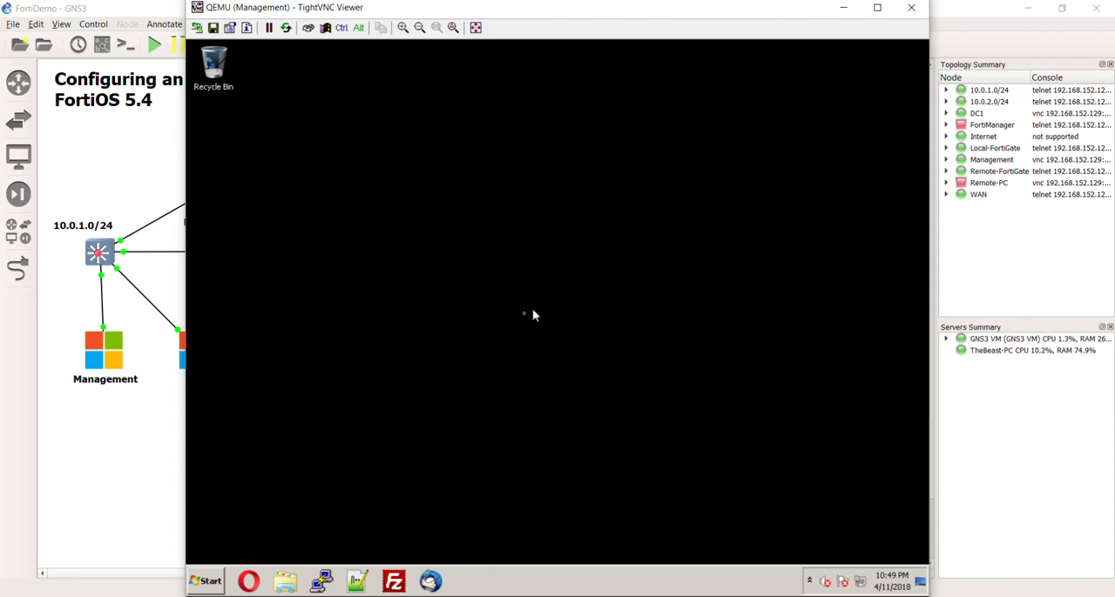
{"action": "left_click", "coordinate": [205, 581]}
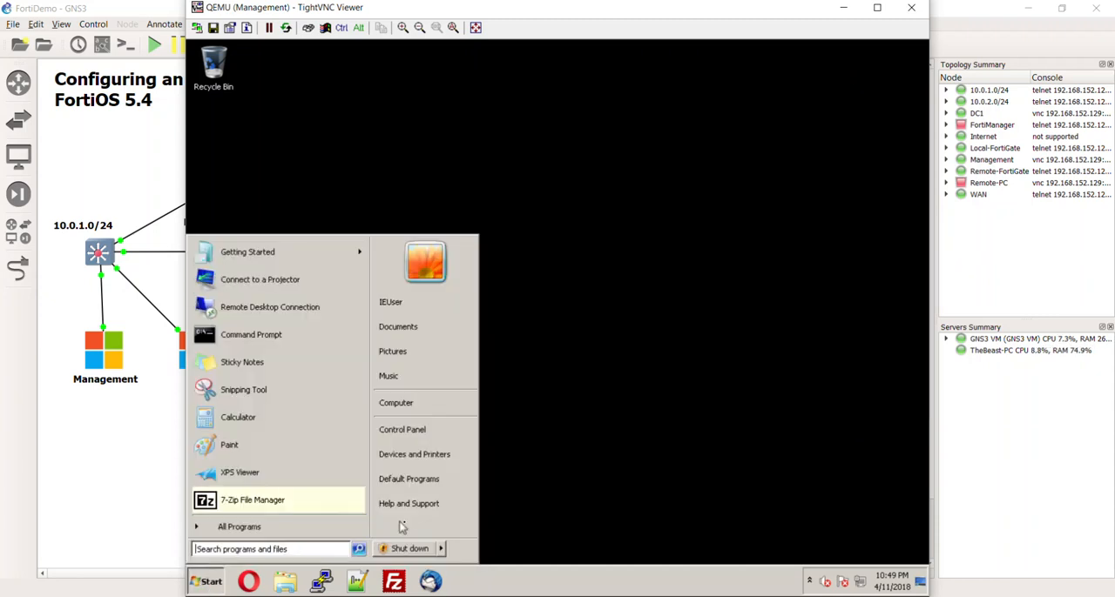
{"action": "left_click", "coordinate": [416, 550]}
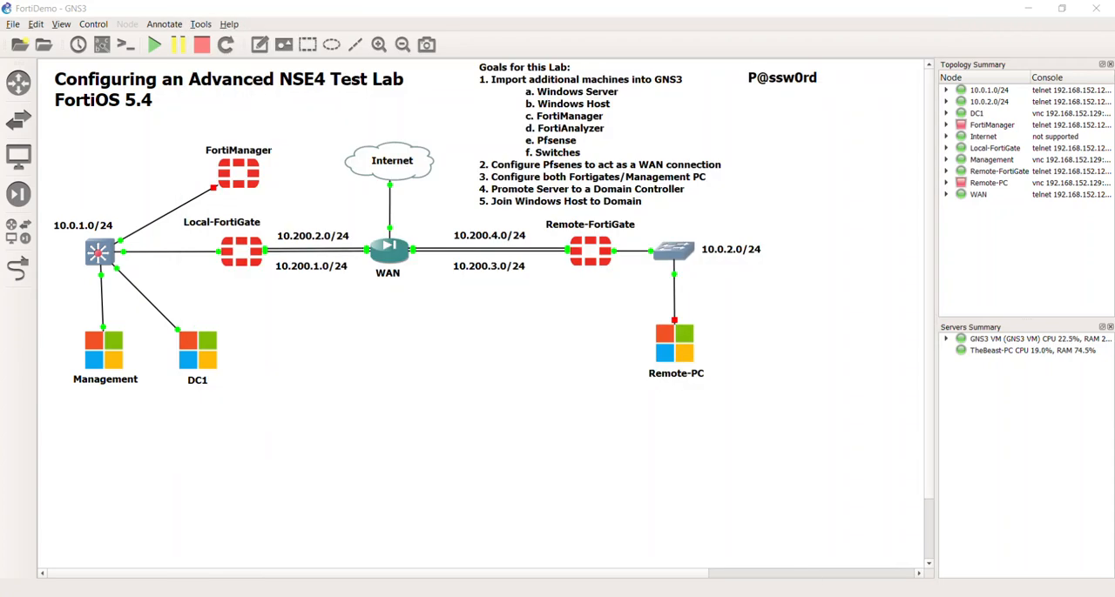
- Bring up the Management PC's console, unlock the Windows logon screen and choose to log on as Other User
{"action": "mouse_move", "coordinate": [870, 596]}
{"action": "left_click", "coordinate": [923, 554]}
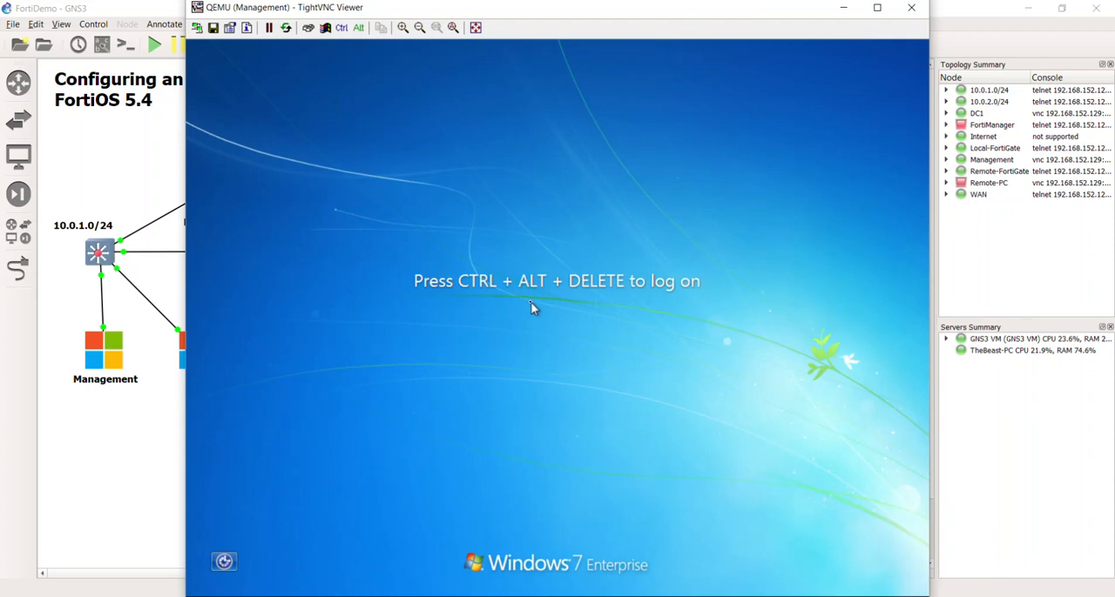
{"action": "left_click", "coordinate": [309, 28]}
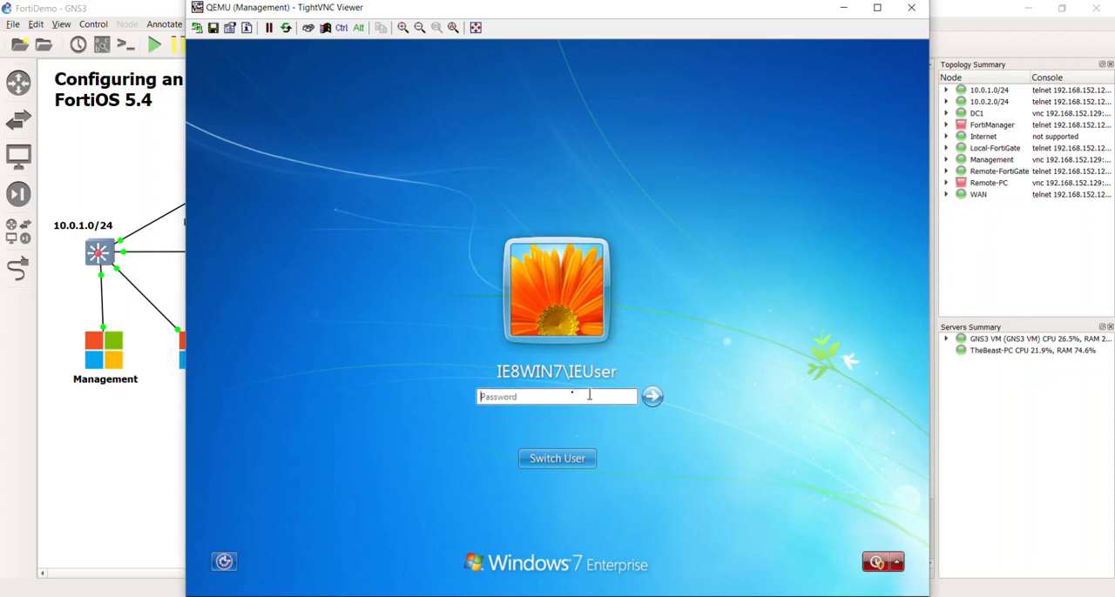
{"action": "left_click", "coordinate": [592, 458]}
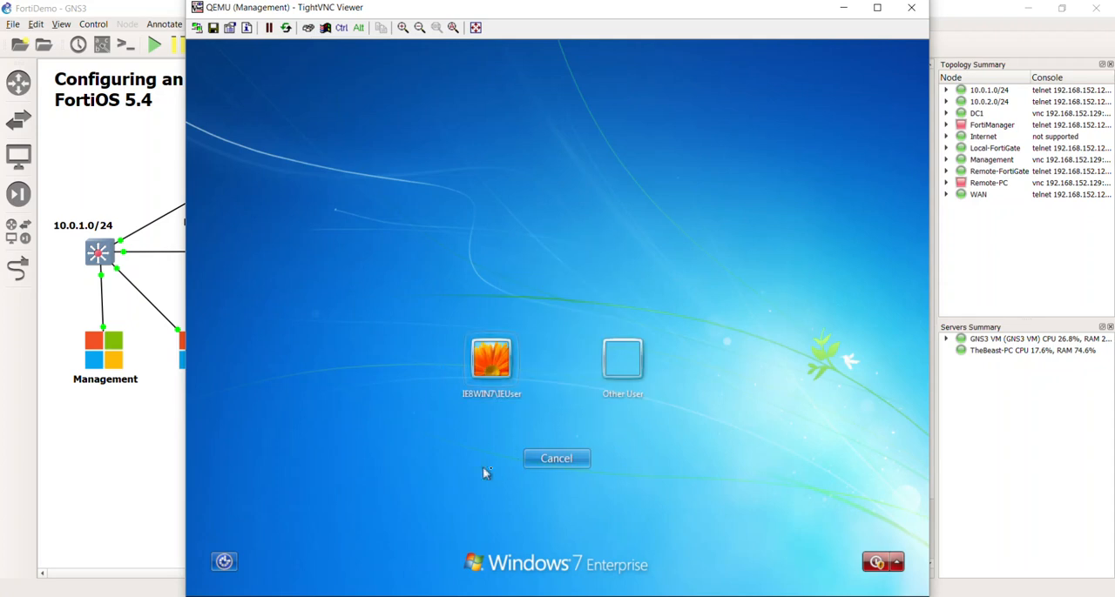
{"action": "left_click", "coordinate": [638, 361]}
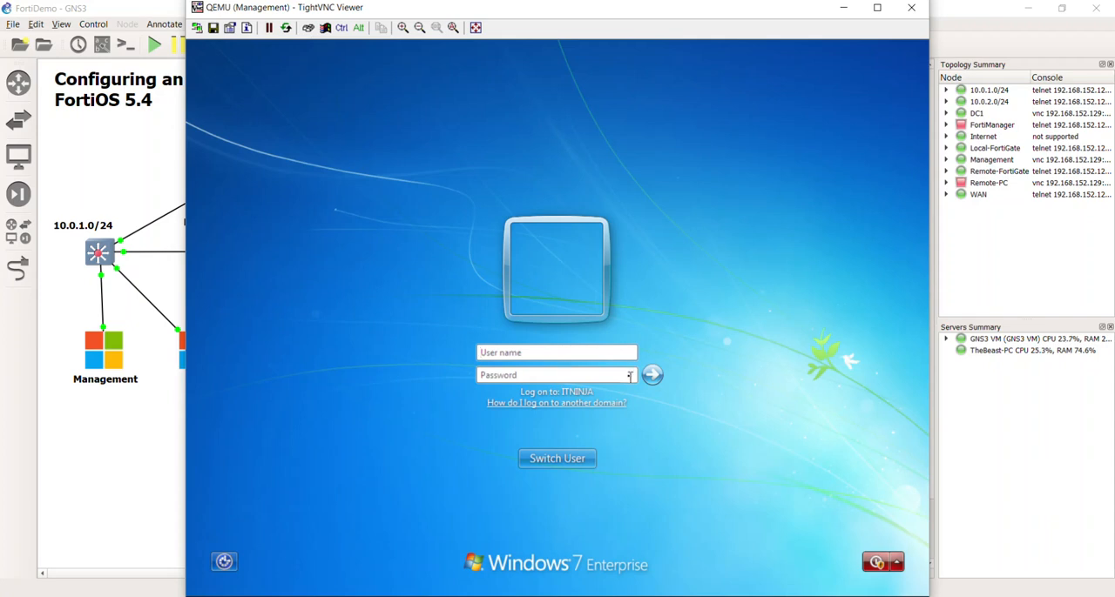
- Log on to the ITNINJA domain by entering the domain user's name and account password
{"action": "left_click", "coordinate": [610, 353]}
{"action": "type", "text": "bill"}
{"action": "key", "text": "Tab"}
{"action": "type", "text": "*******"}
{"action": "key", "text": "Return"}
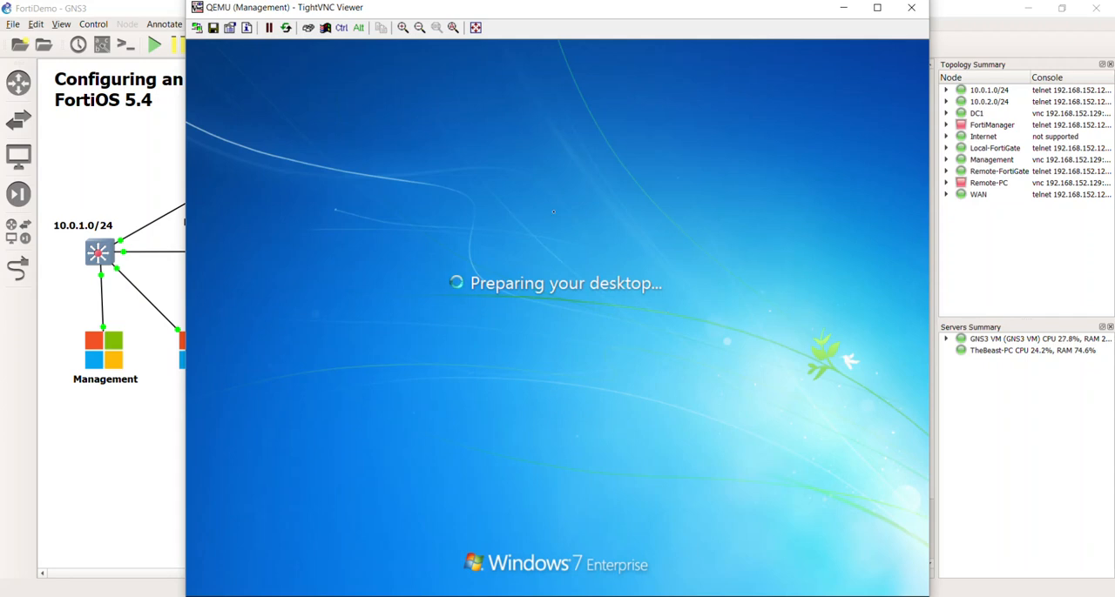
- Set the Management console aside while the desktop is prepared, reopen it and decline the BGInfo license agreement
{"action": "left_click", "coordinate": [841, 9]}
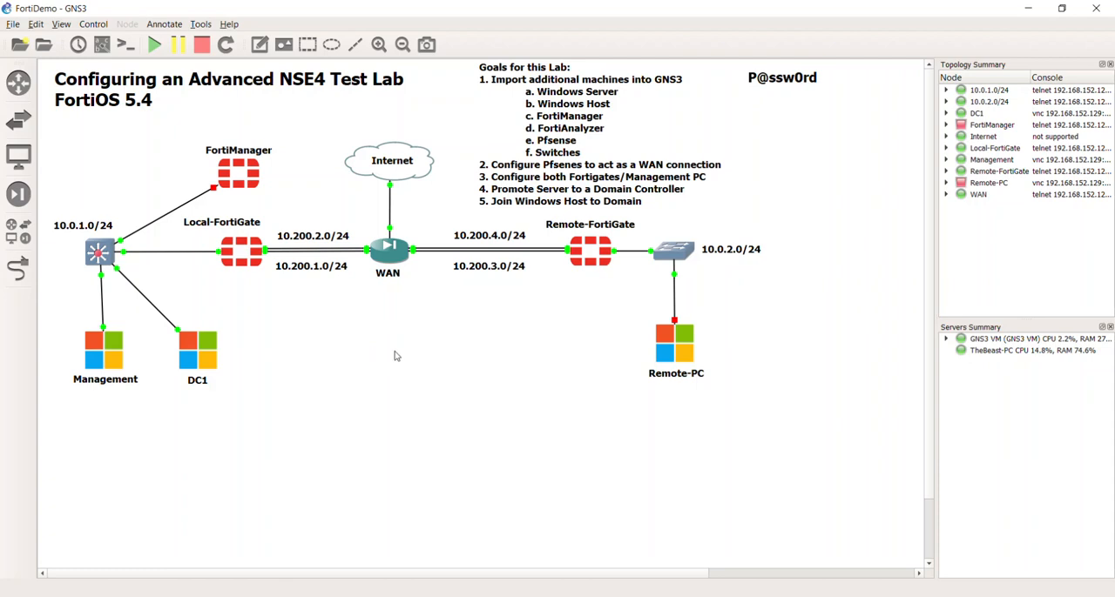
{"action": "left_click", "coordinate": [884, 596]}
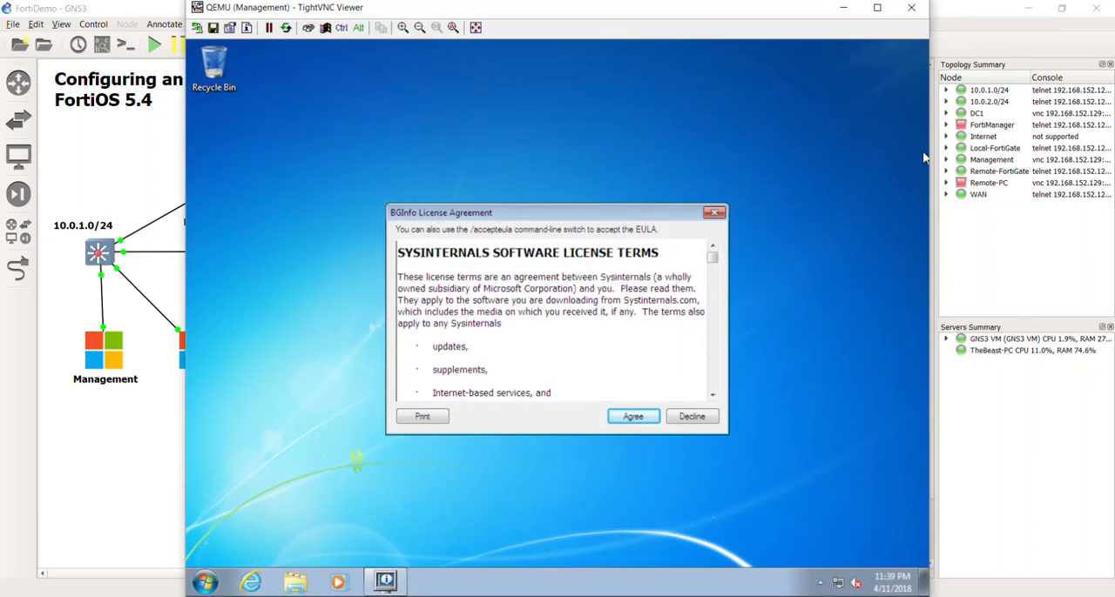
{"action": "left_click", "coordinate": [691, 417]}
{"action": "left_click_drag", "start_coordinate": [399, 150], "coordinate": [794, 477]}
{"action": "left_click_drag", "start_coordinate": [440, 171], "coordinate": [747, 470]}
{"action": "right_click", "coordinate": [762, 436]}
{"action": "left_click", "coordinate": [544, 446]}
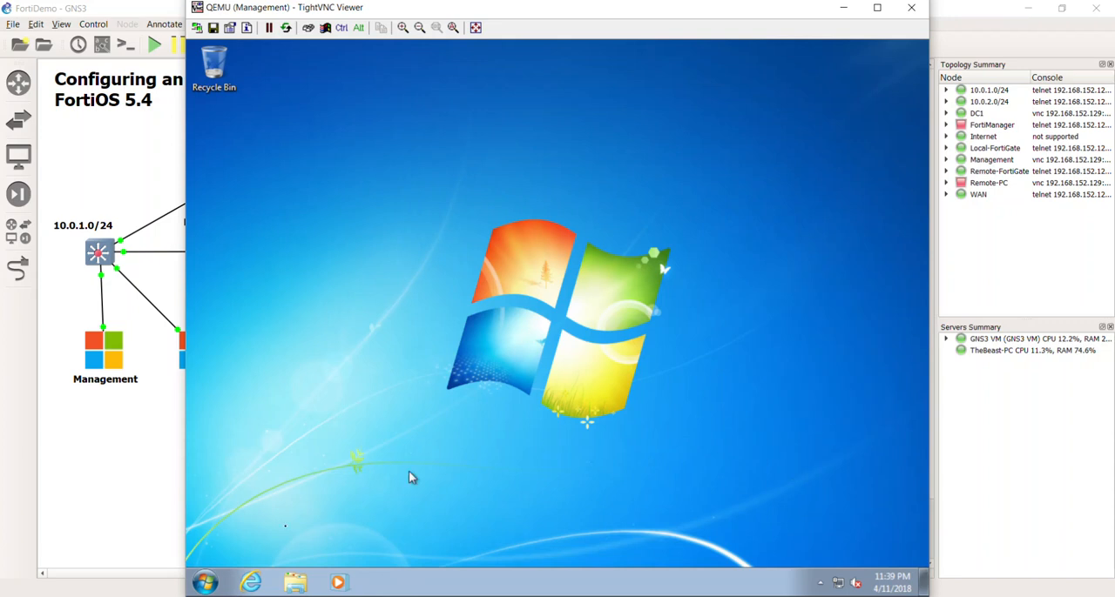
{"action": "left_click", "coordinate": [204, 584]}
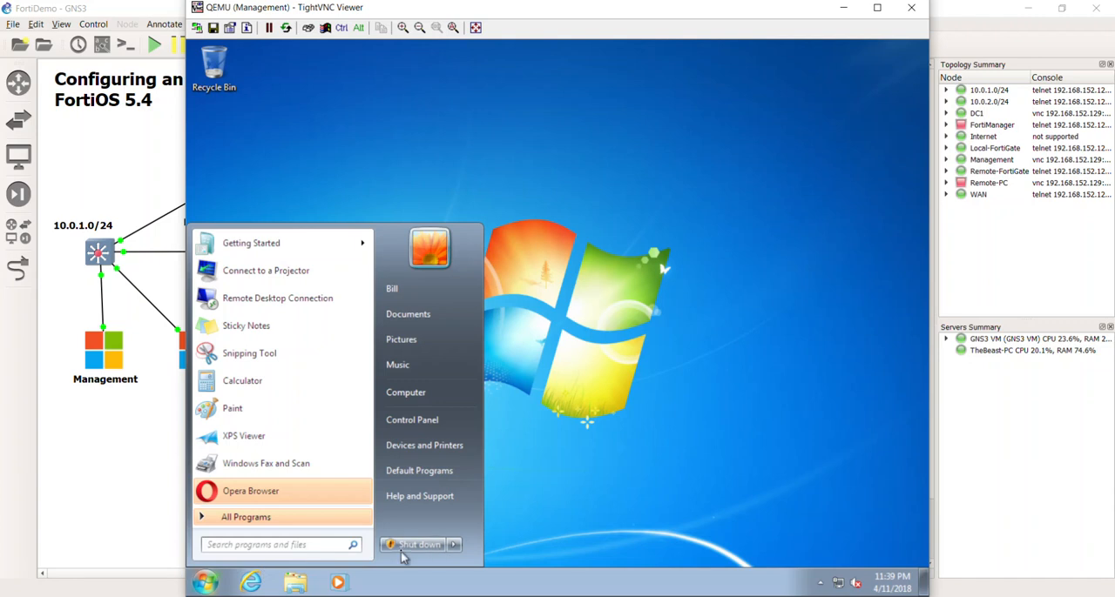
{"action": "right_click", "coordinate": [712, 406]}
{"action": "left_click", "coordinate": [574, 432]}
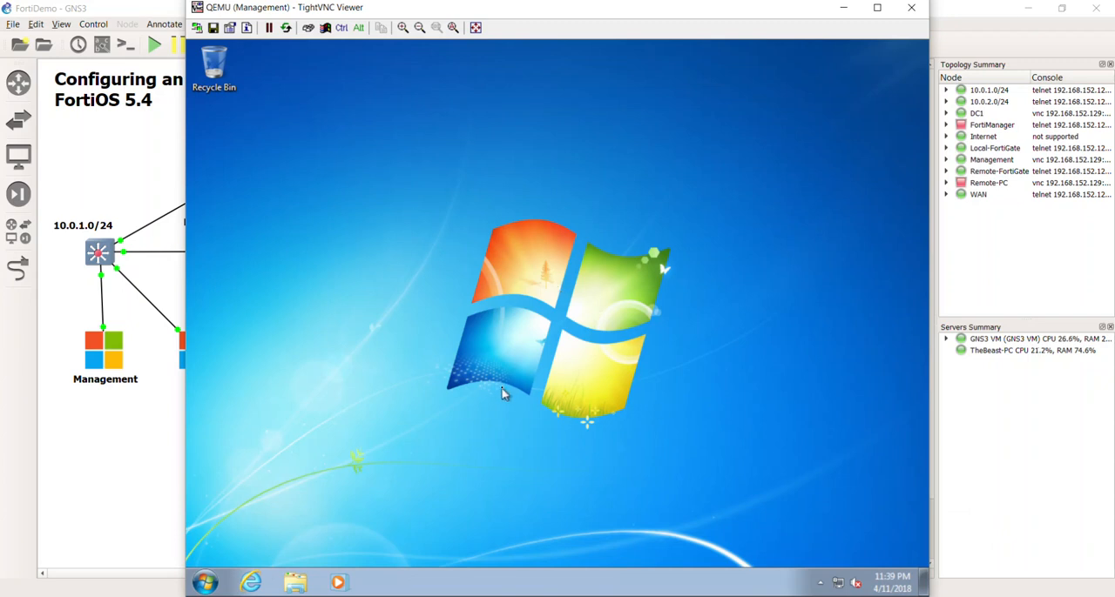
- Shut down Windows on the Management PC and close its console viewer
{"action": "left_click", "coordinate": [206, 582]}
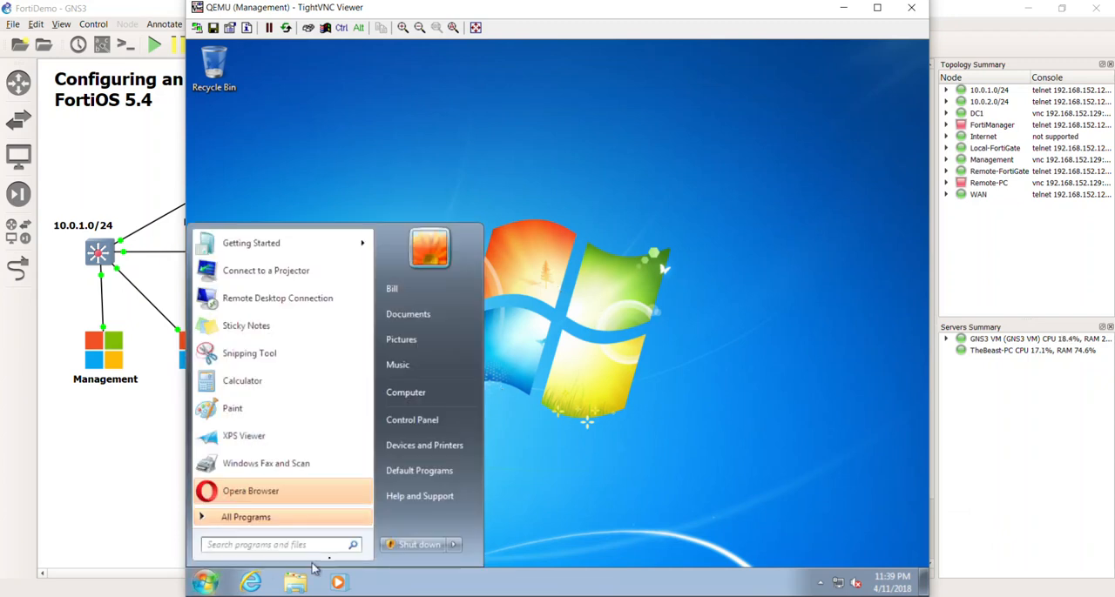
{"action": "left_click", "coordinate": [403, 547]}
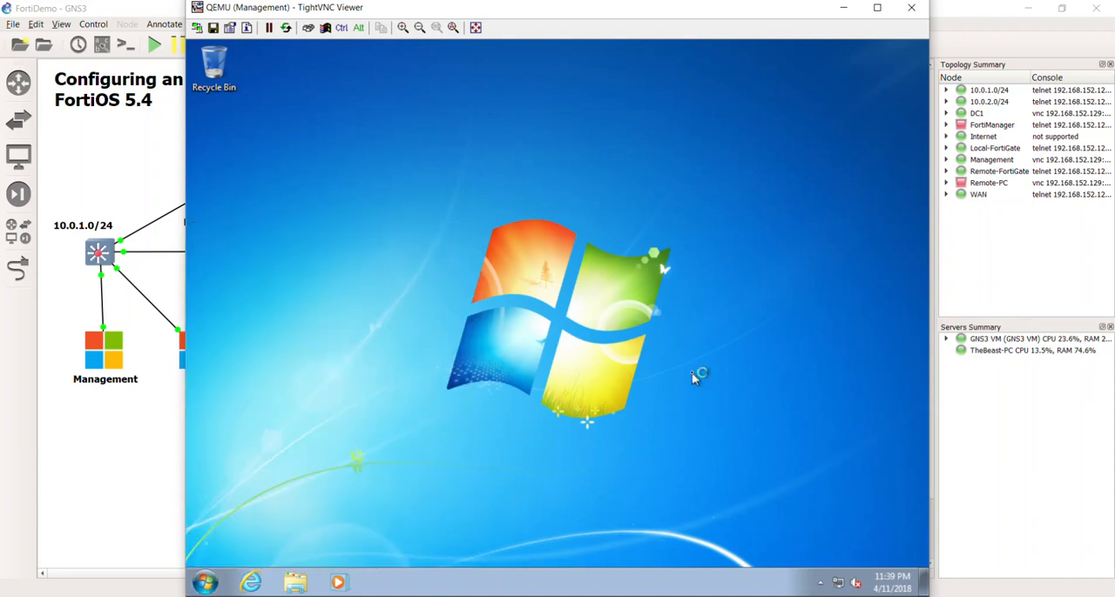
{"action": "left_click", "coordinate": [911, 10]}
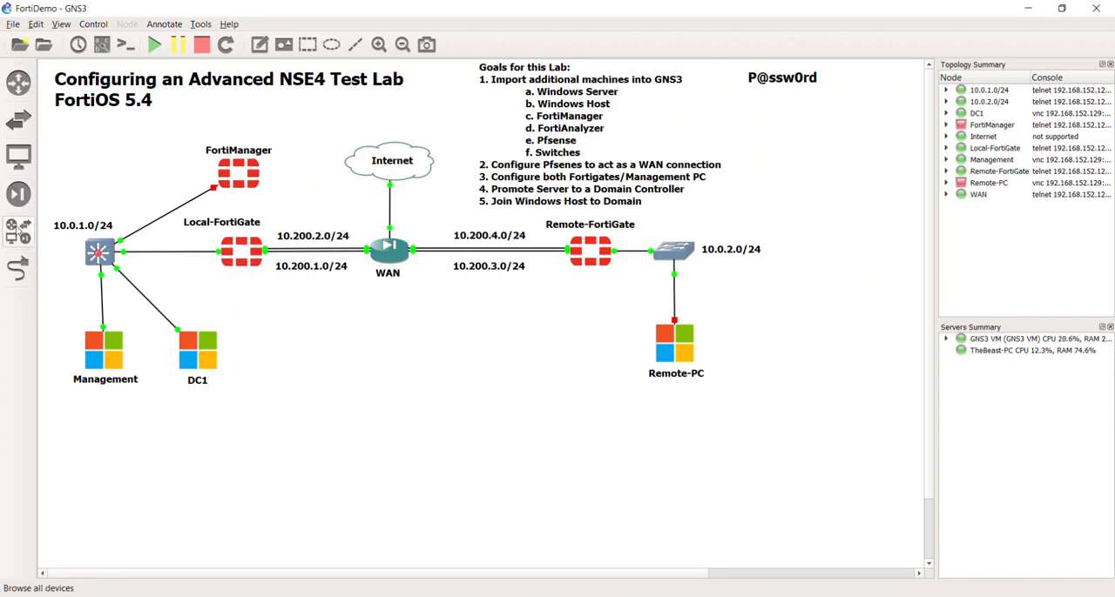
{"action": "left_click", "coordinate": [19, 231]}
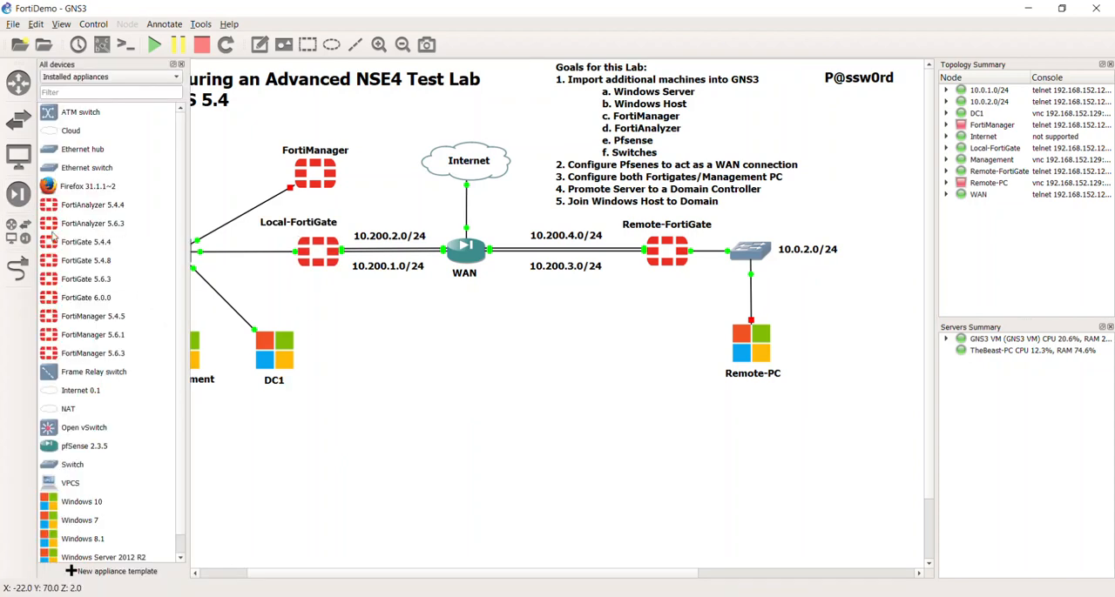
{"action": "left_click", "coordinate": [182, 65]}
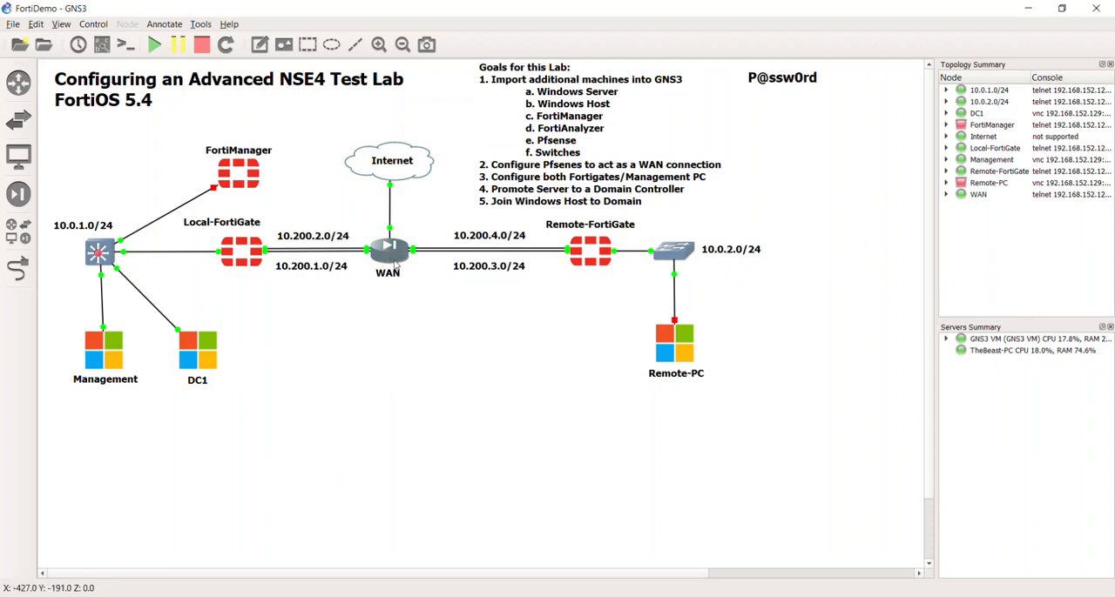
{"action": "mouse_move", "coordinate": [389, 260]}
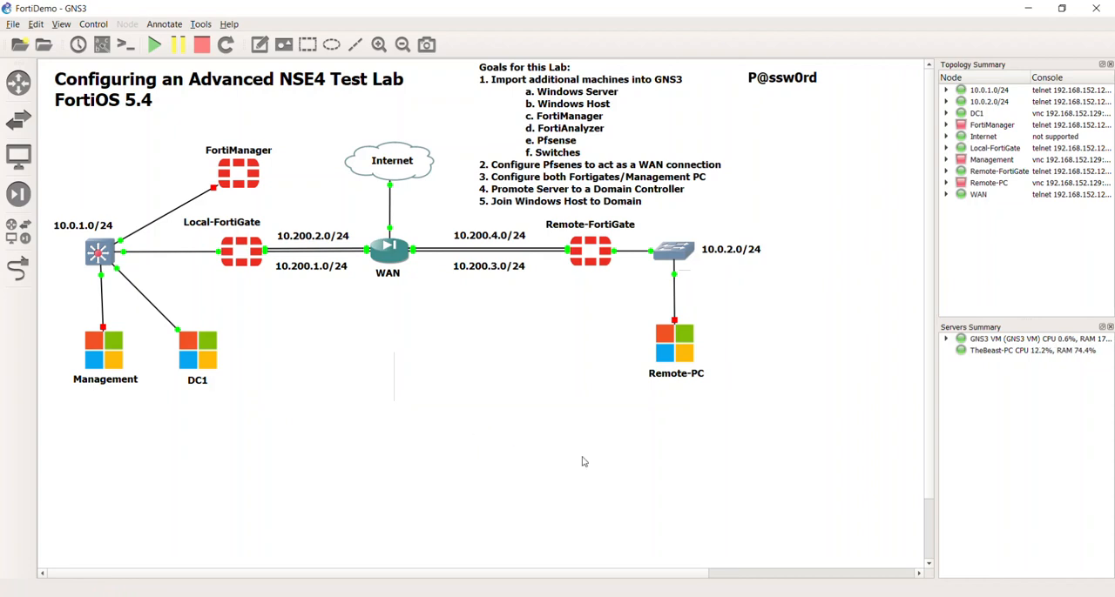
- Switch to the DC1 server's console
{"action": "left_click", "coordinate": [616, 596]}
{"action": "left_click", "coordinate": [558, 422]}
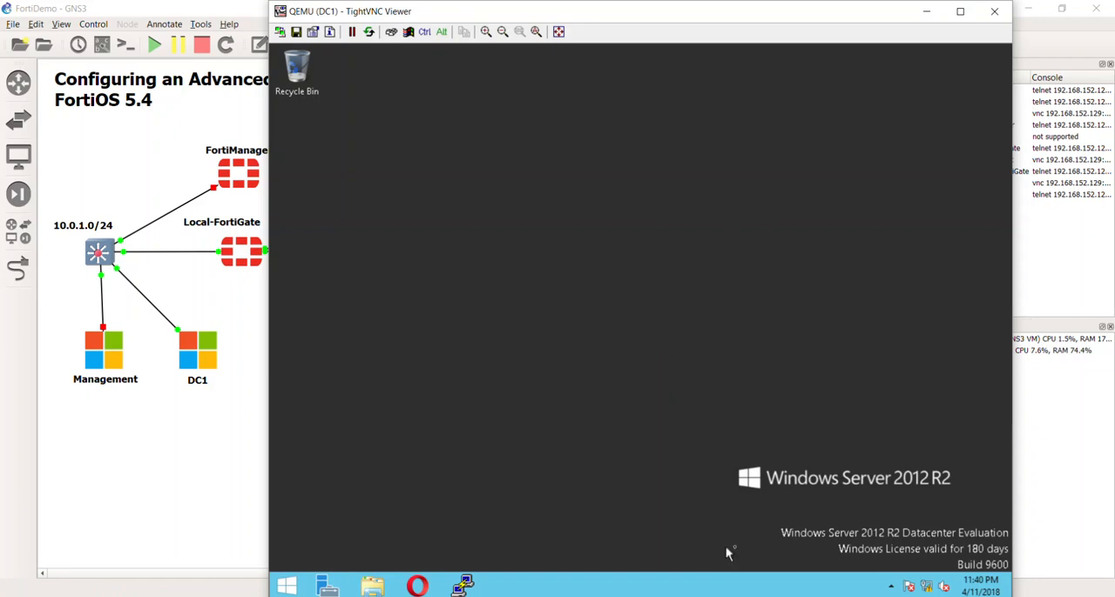
{"action": "left_click", "coordinate": [287, 585]}
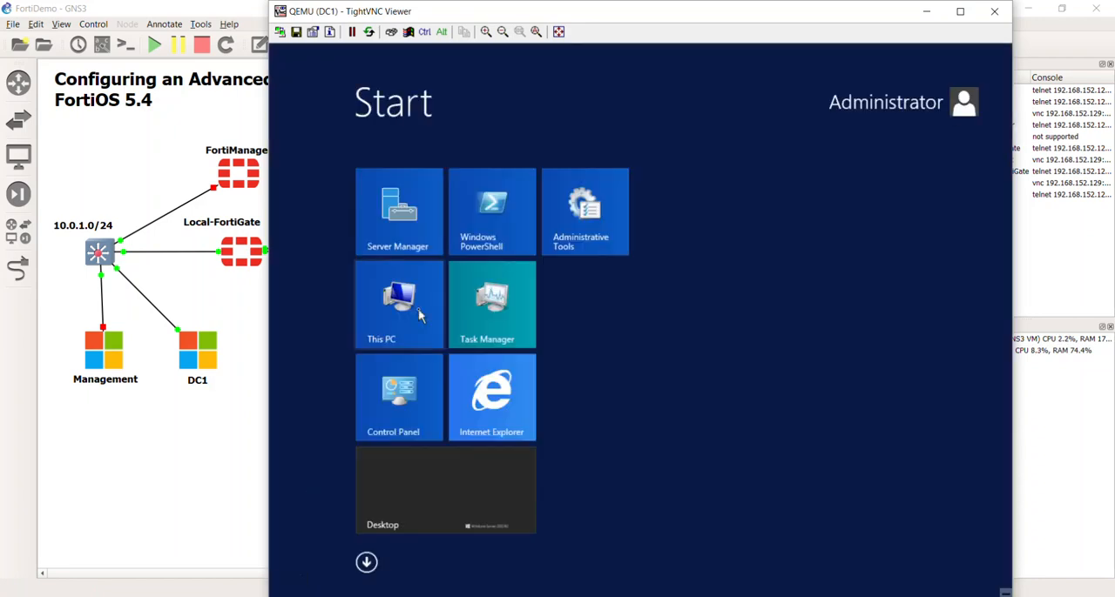
{"action": "left_click", "coordinate": [365, 562]}
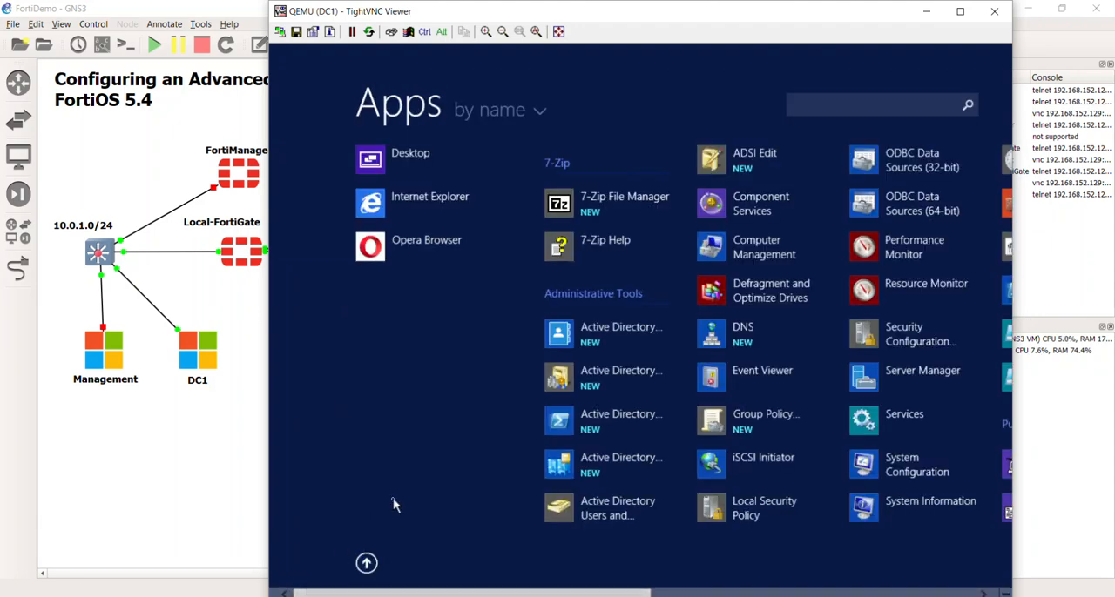
{"action": "scroll", "coordinate": [391, 510], "scroll_direction": "down", "scroll_amount": 5}
{"action": "scroll", "coordinate": [409, 292], "scroll_direction": "up", "scroll_amount": 2}
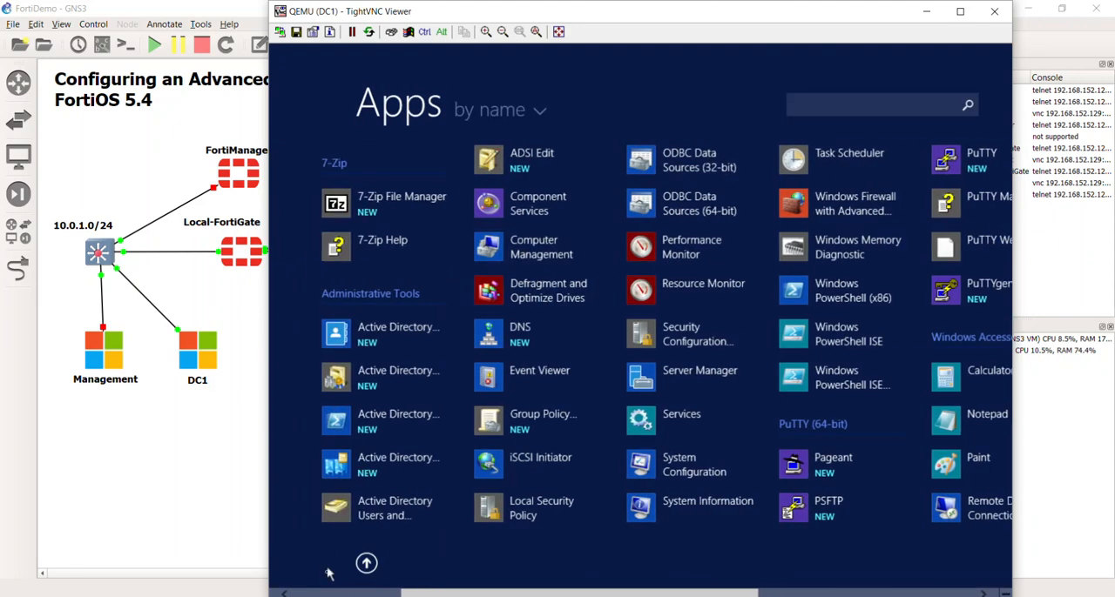
{"action": "left_click", "coordinate": [366, 562]}
{"action": "left_click", "coordinate": [465, 486]}
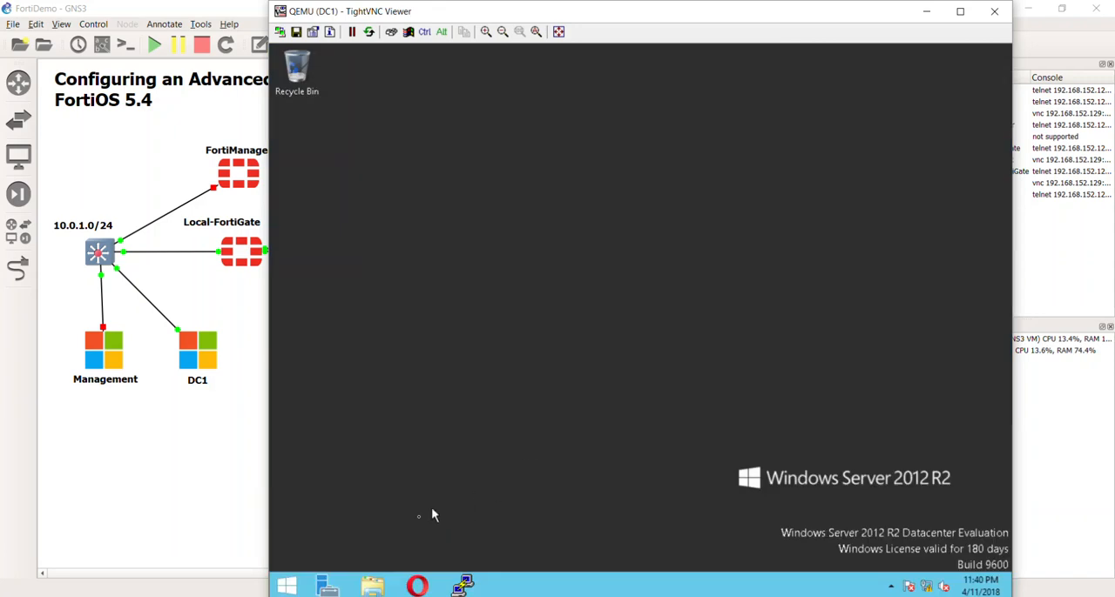
{"action": "left_click", "coordinate": [294, 585]}
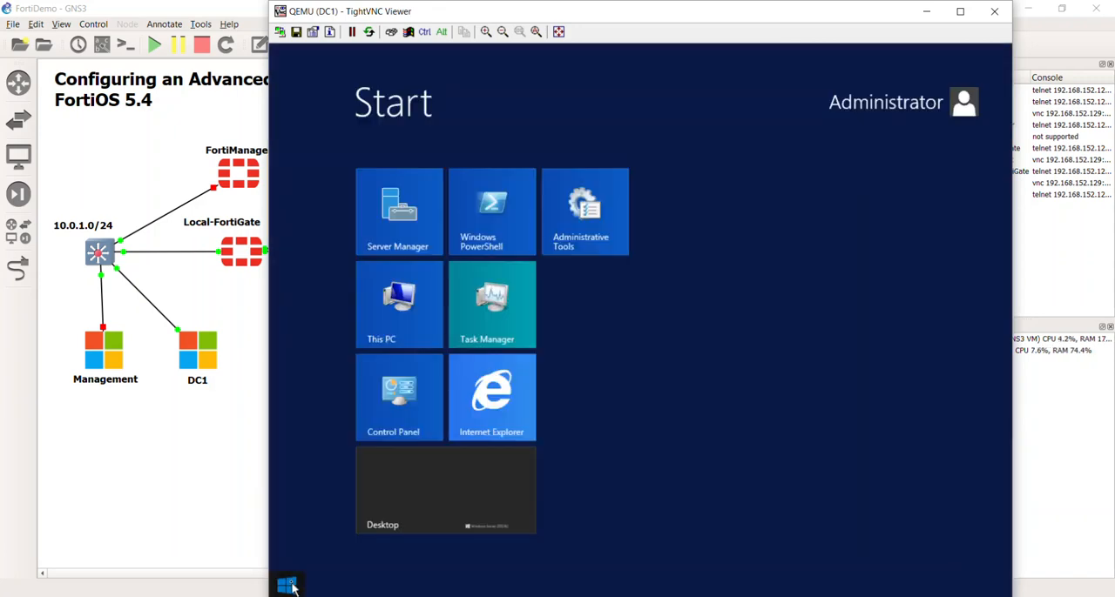
{"action": "left_click", "coordinate": [291, 586]}
- Start Server Manager on DC1 and open Active Directory Users and Computers from it
{"action": "left_click", "coordinate": [327, 586]}
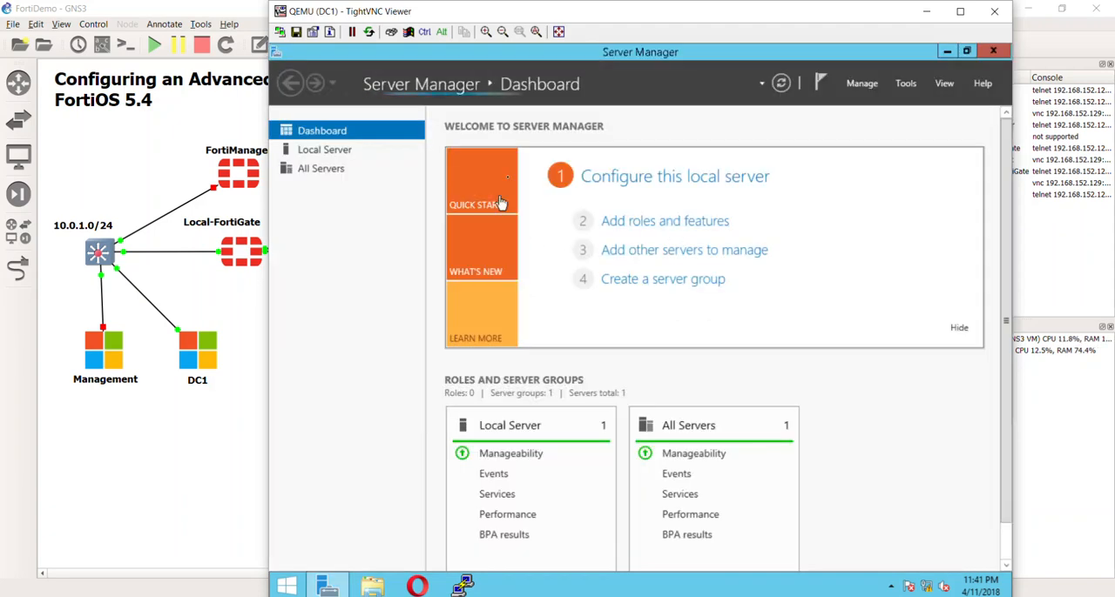
{"action": "left_click", "coordinate": [906, 83]}
{"action": "left_click", "coordinate": [881, 166]}
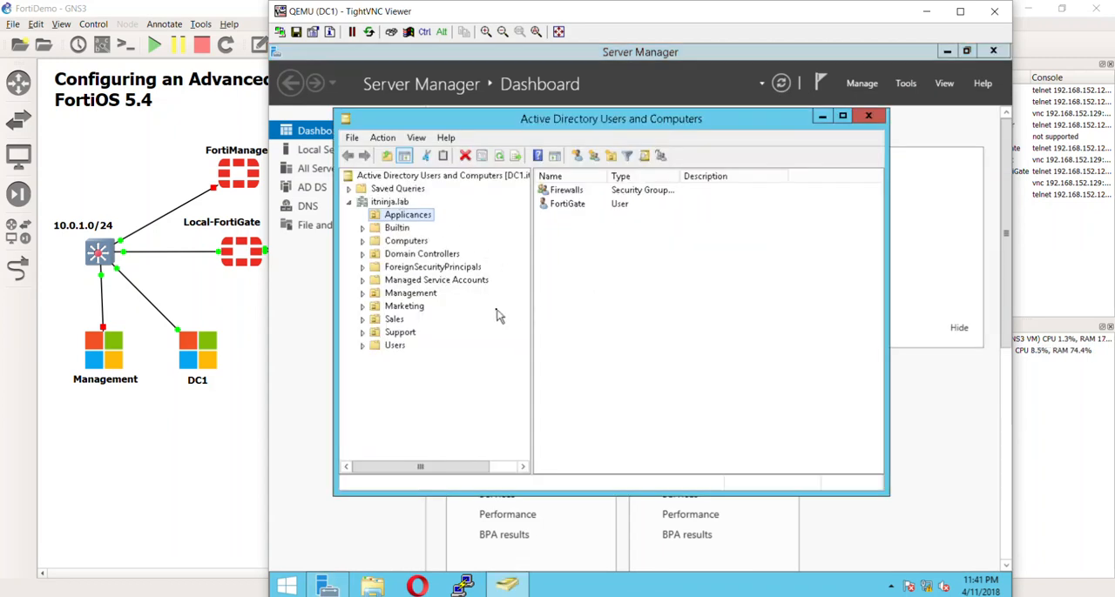
- Look up PC1 in itninja.lab's Computers container, and close Active Directory Users and Computers and the DC1 console
{"action": "left_click", "coordinate": [424, 242]}
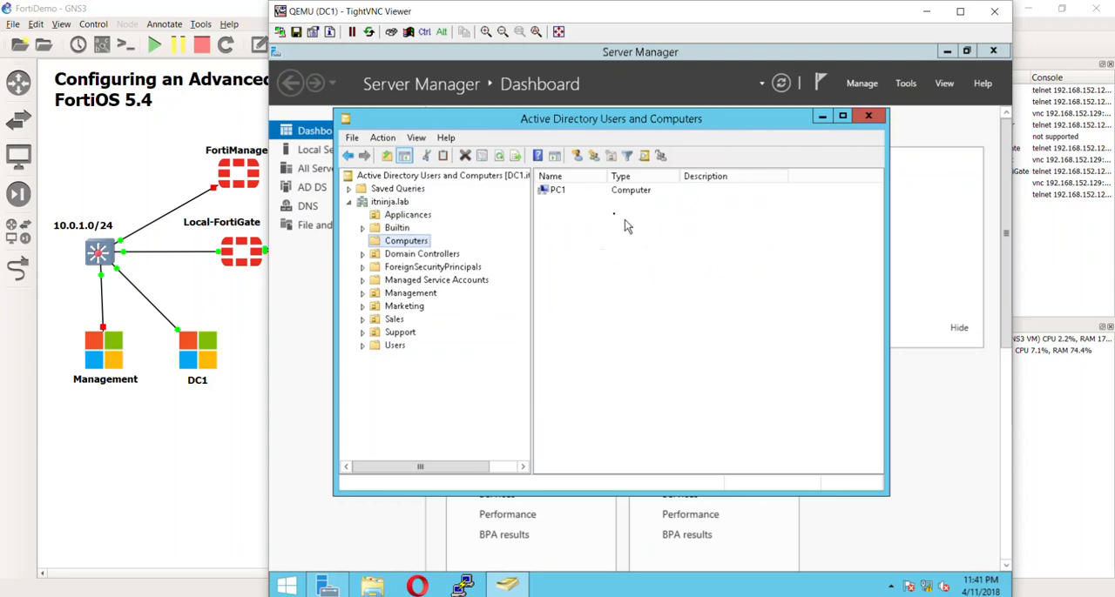
{"action": "left_click", "coordinate": [574, 192]}
{"action": "left_click", "coordinate": [609, 324]}
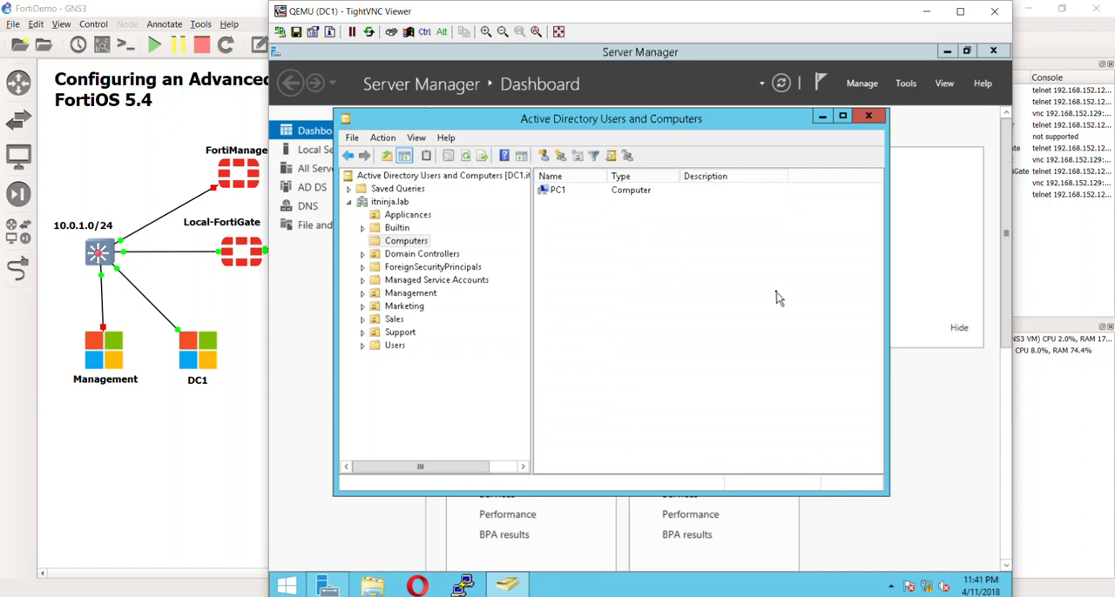
{"action": "left_click", "coordinate": [868, 116]}
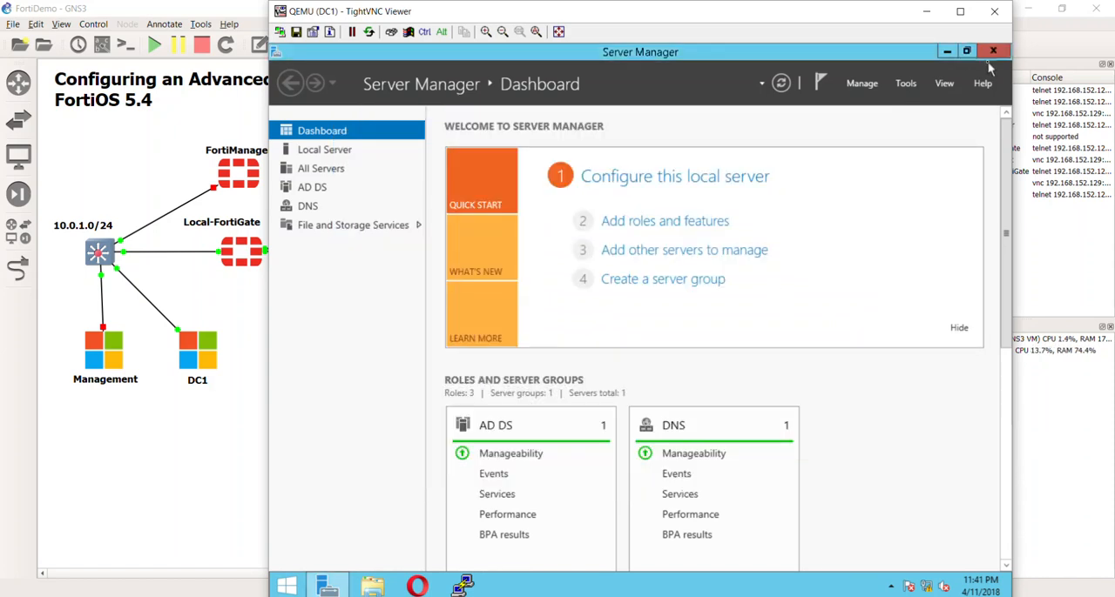
{"action": "left_click", "coordinate": [994, 12]}
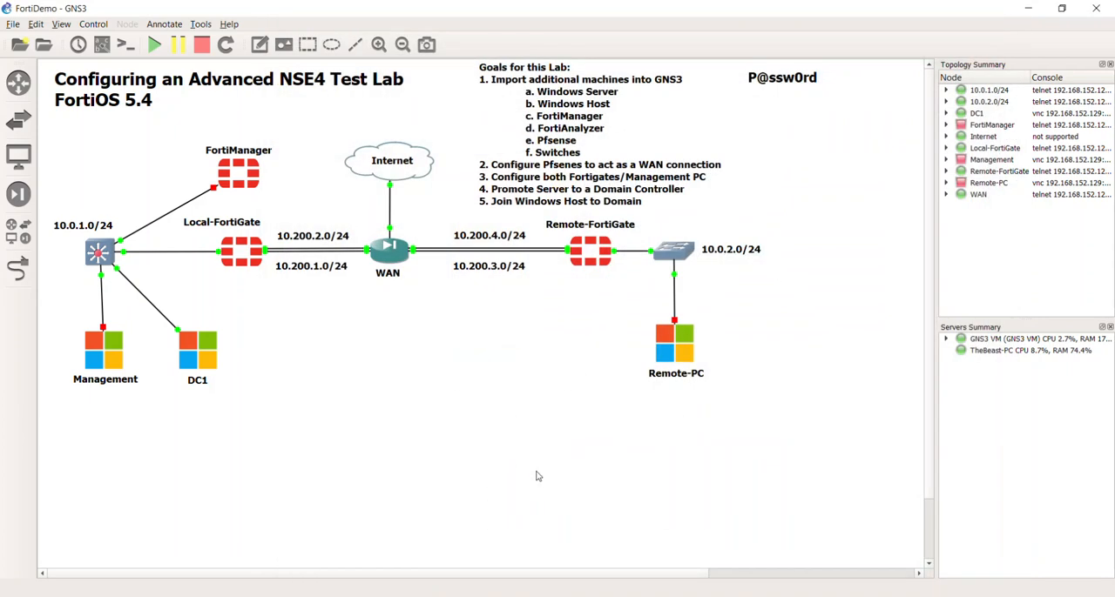